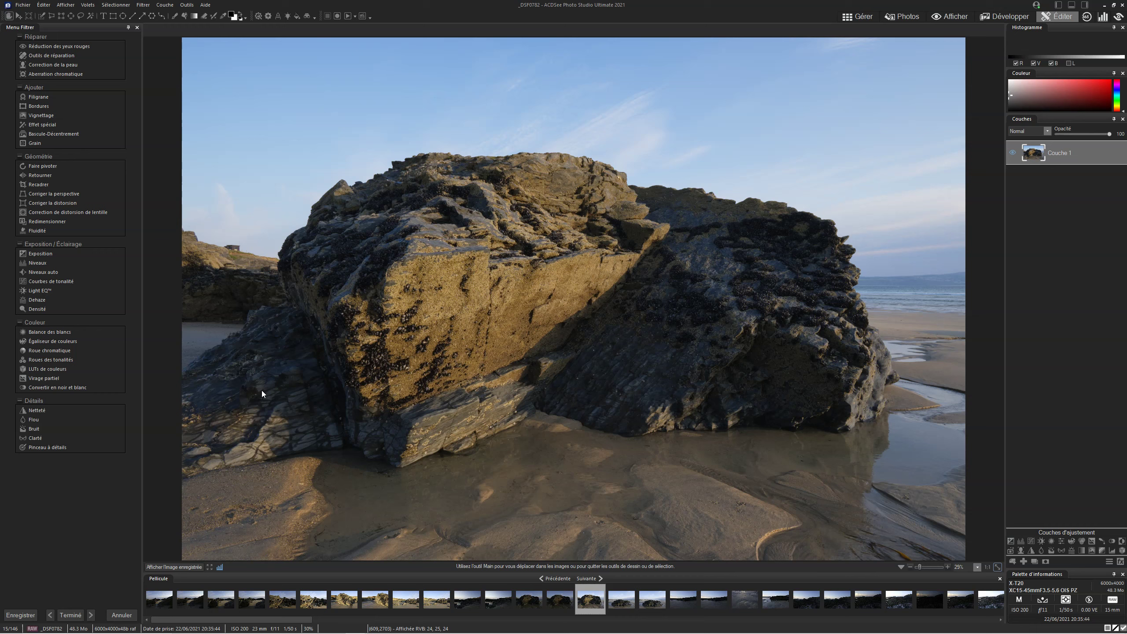
Step: Duplicate the photo layer and add a Vivacité layer with vibrance 36 and saturation 23
left_click(245, 352)
left_click(1033, 561)
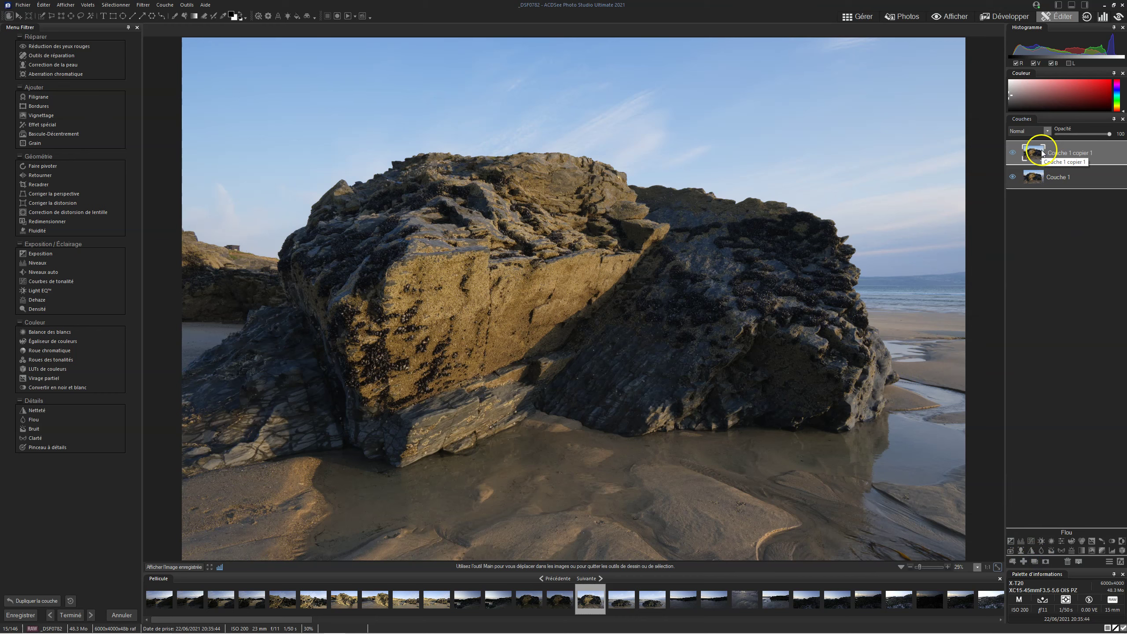
left_click(1063, 543)
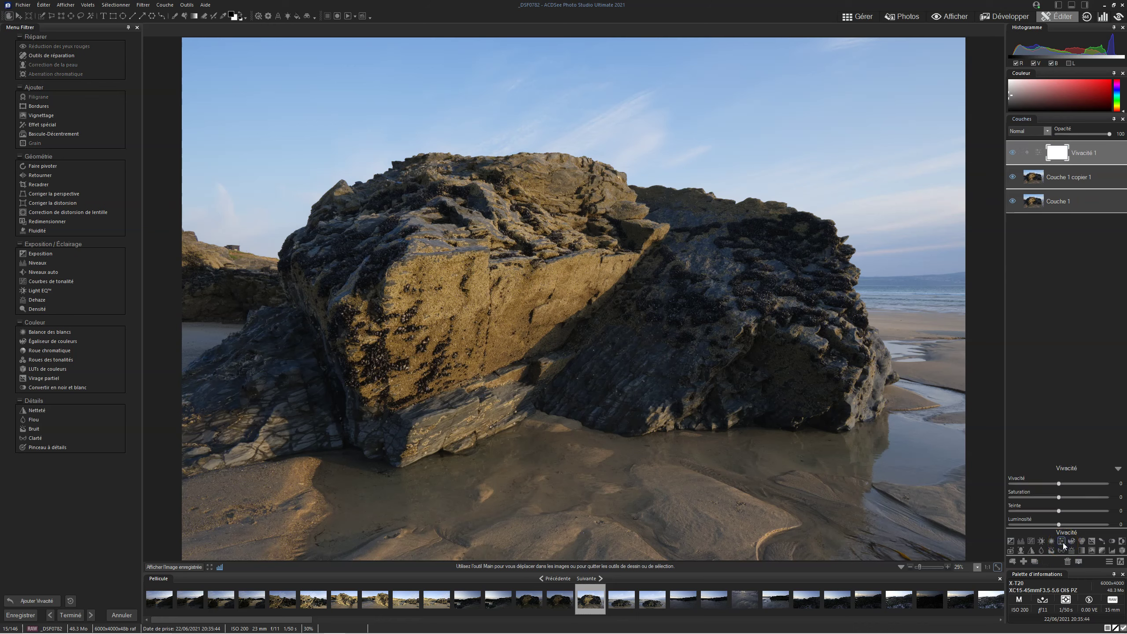
mouse_move(1058, 484)
left_mouse_down()
mouse_move(1075, 482)
mouse_move(1070, 498)
left_mouse_up()
left_click(1059, 497)
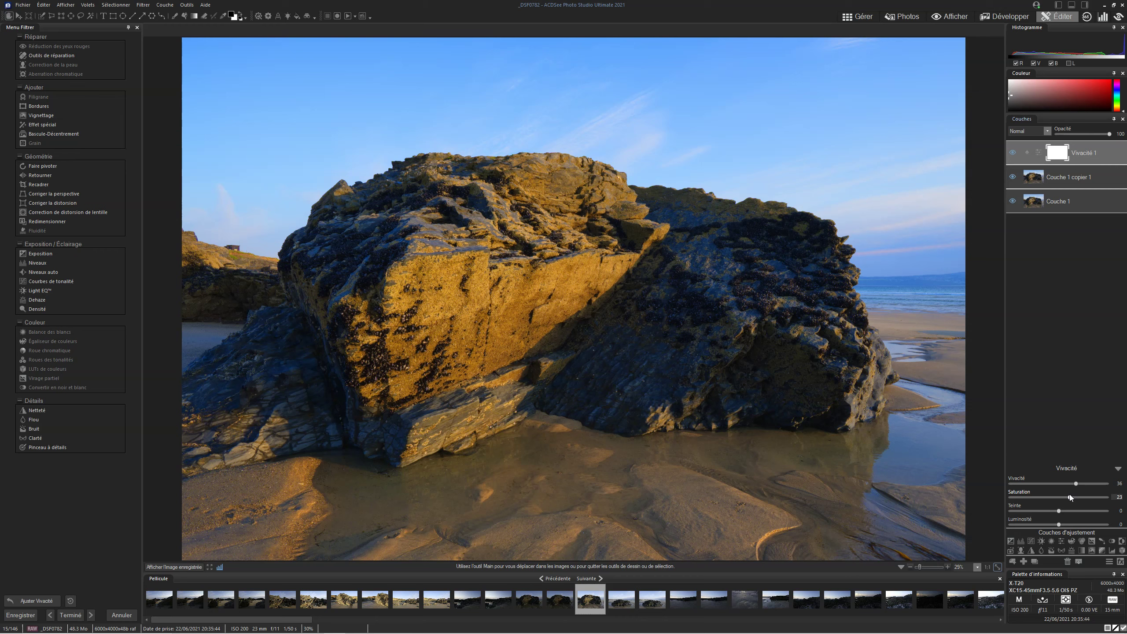
left_click_drag(1068, 417, 1062, 388)
Step: Open Pixel Targeting for Vivacité 1, move it off the photo, and set targeted tones to Min
right_click(1059, 151)
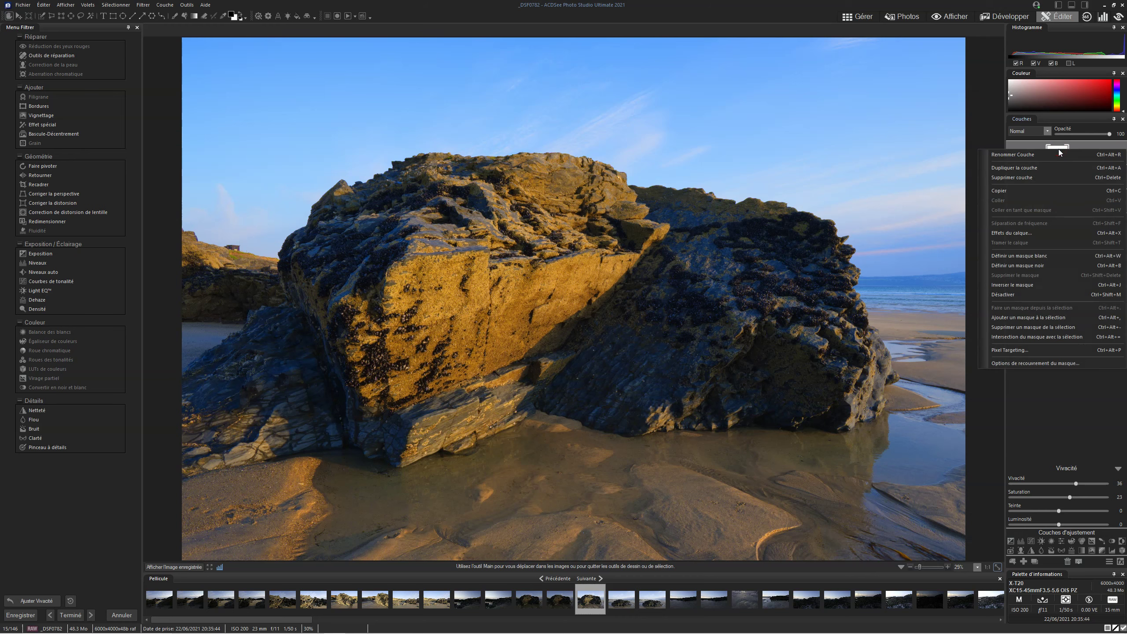
left_click(1036, 351)
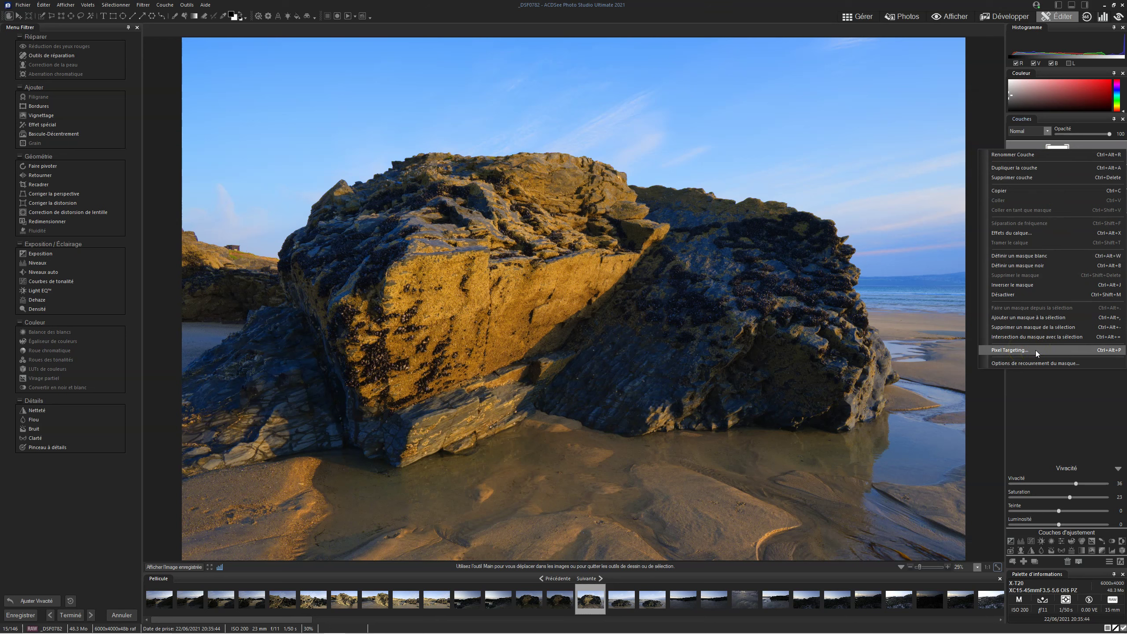
left_click(1036, 351)
mouse_move(564, 181)
left_mouse_down()
mouse_move(903, 139)
mouse_move(923, 259)
left_mouse_up()
left_click(877, 354)
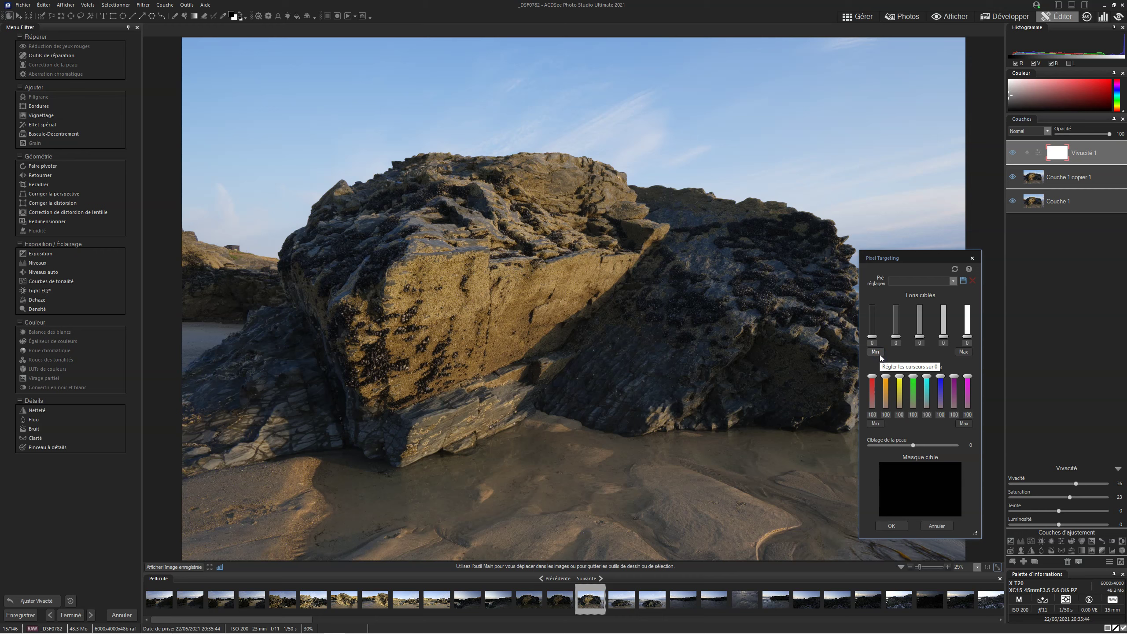
left_click_drag(941, 492, 927, 483)
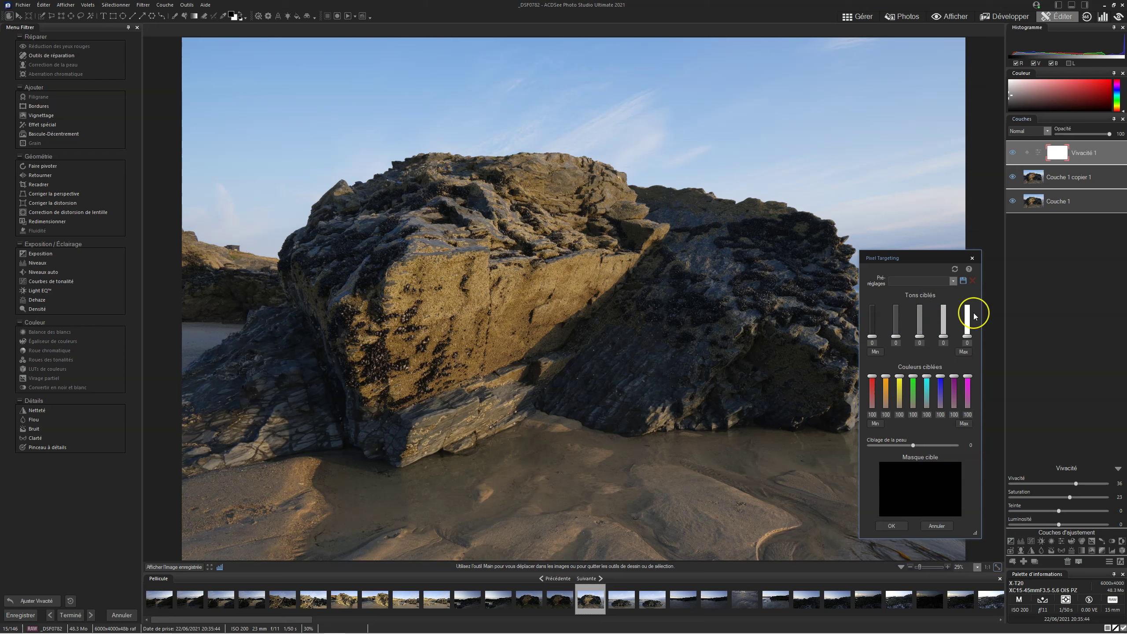
Step: Set the Noirs (blacks) tone target to 100
left_click(871, 317)
left_click(966, 320)
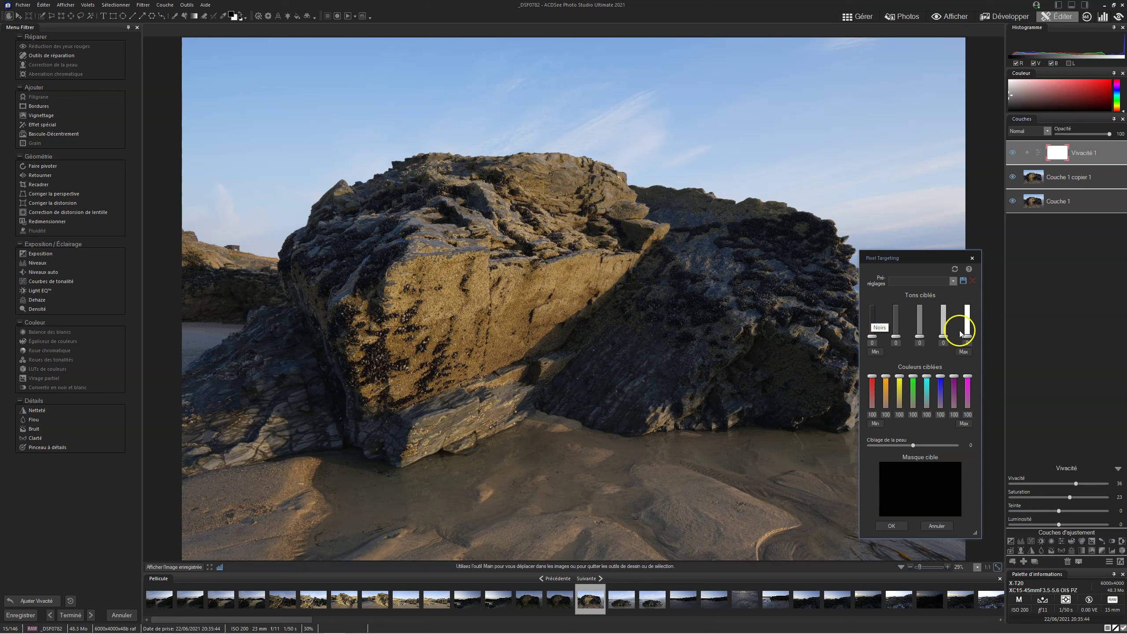
left_click(896, 320)
left_click(919, 320)
left_click(920, 322)
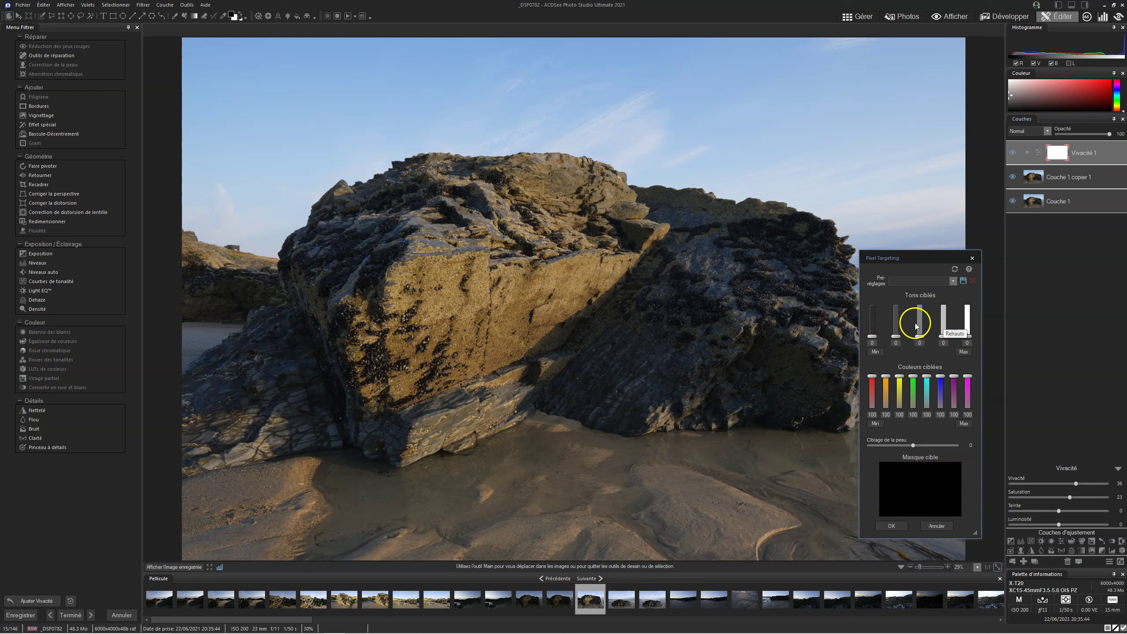
left_click(895, 323)
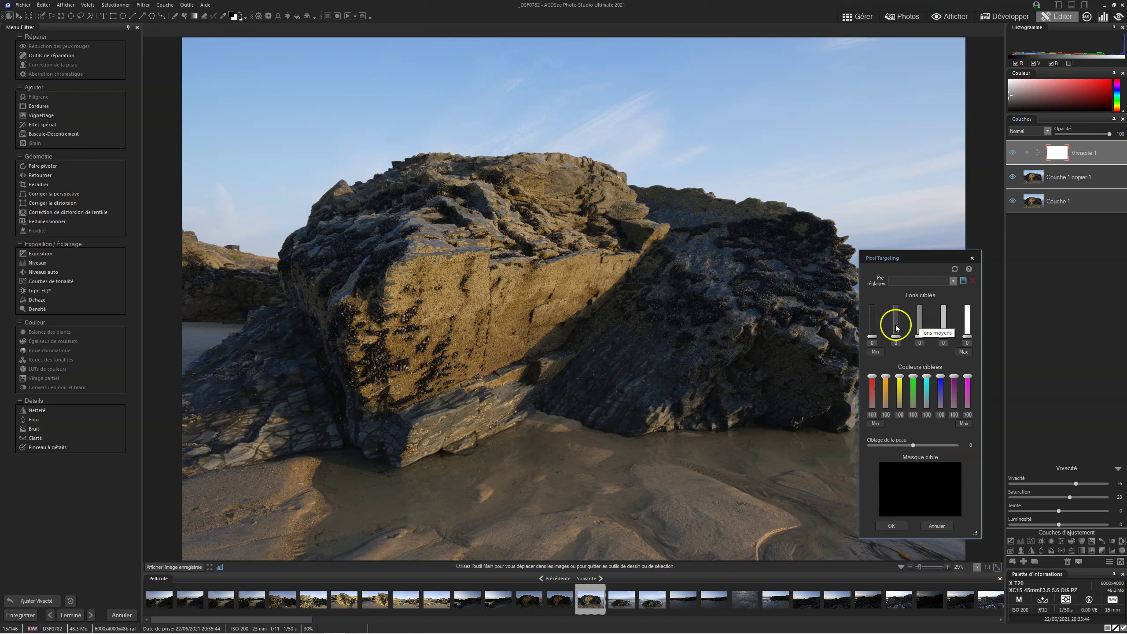
left_click(871, 337)
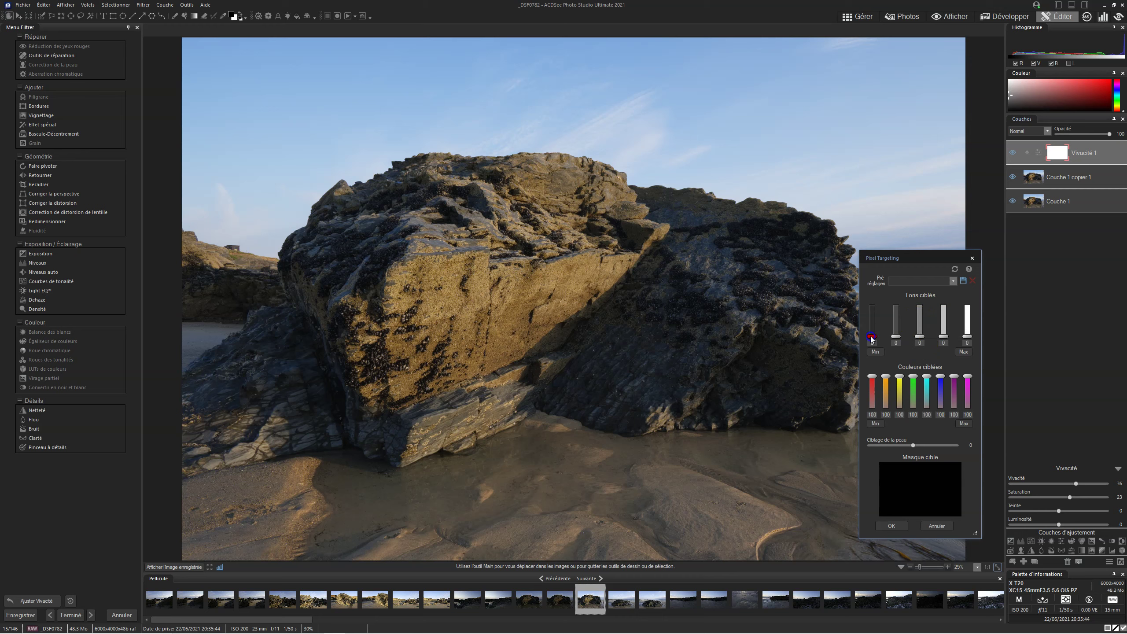
left_click_drag(871, 338, 880, 291)
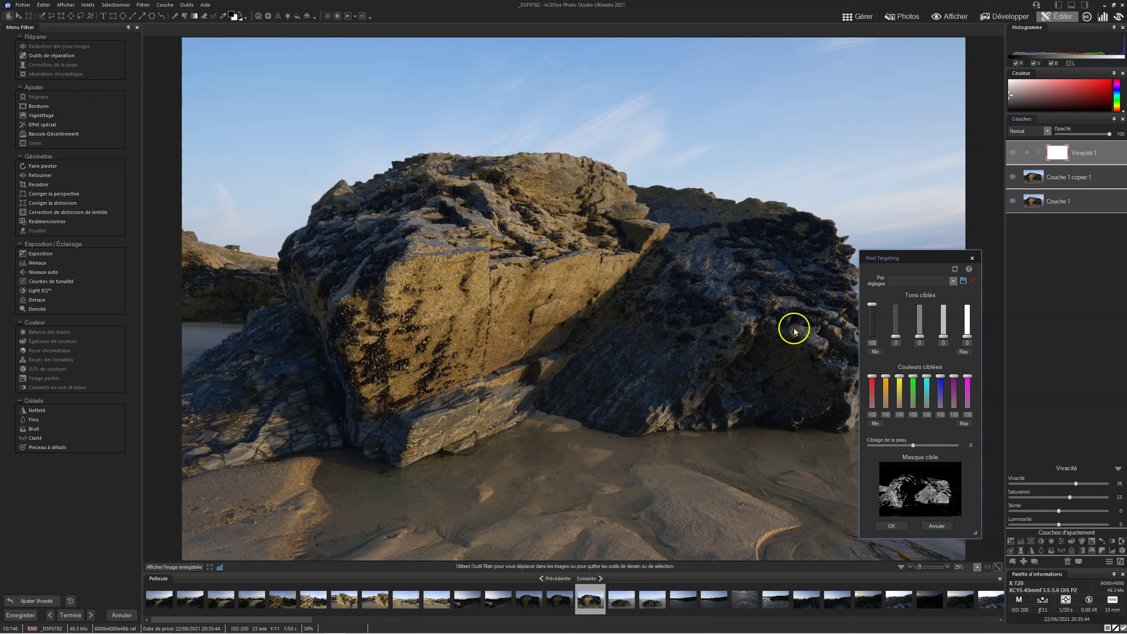
mouse_move(871, 304)
left_mouse_down()
mouse_move(872, 363)
mouse_move(872, 260)
left_mouse_up()
left_click(871, 326)
left_click_drag(871, 327, 871, 305)
left_click_drag(871, 306, 872, 337)
key("ctrl+z")
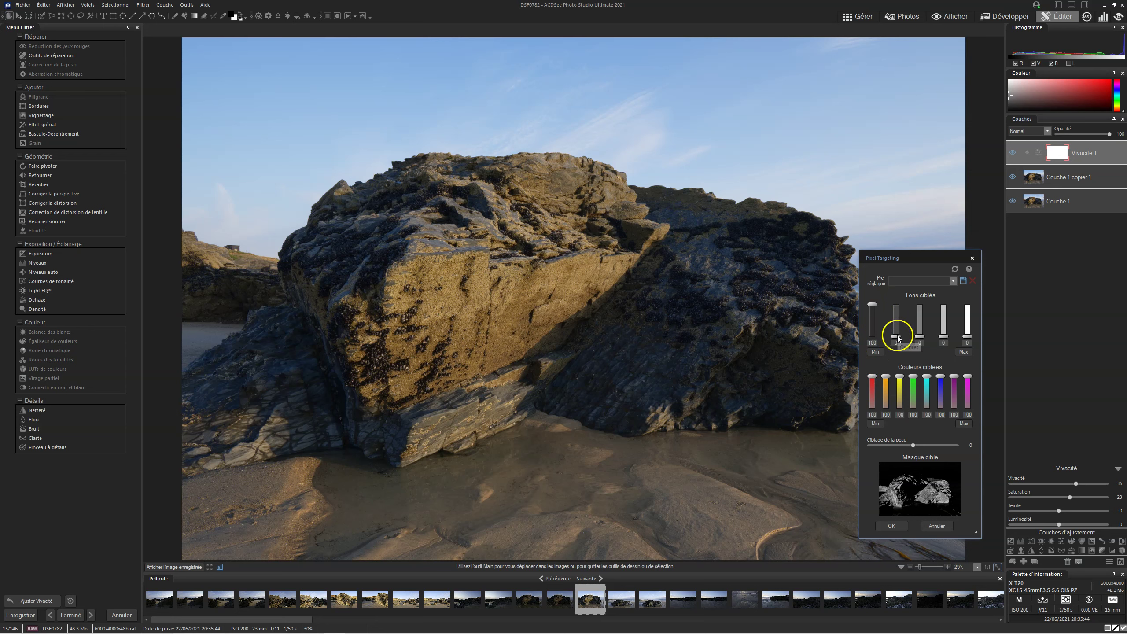
Step: Bring the Ombres and Tons moyens targets to 30, then move the dialog right
left_click_drag(896, 337, 903, 323)
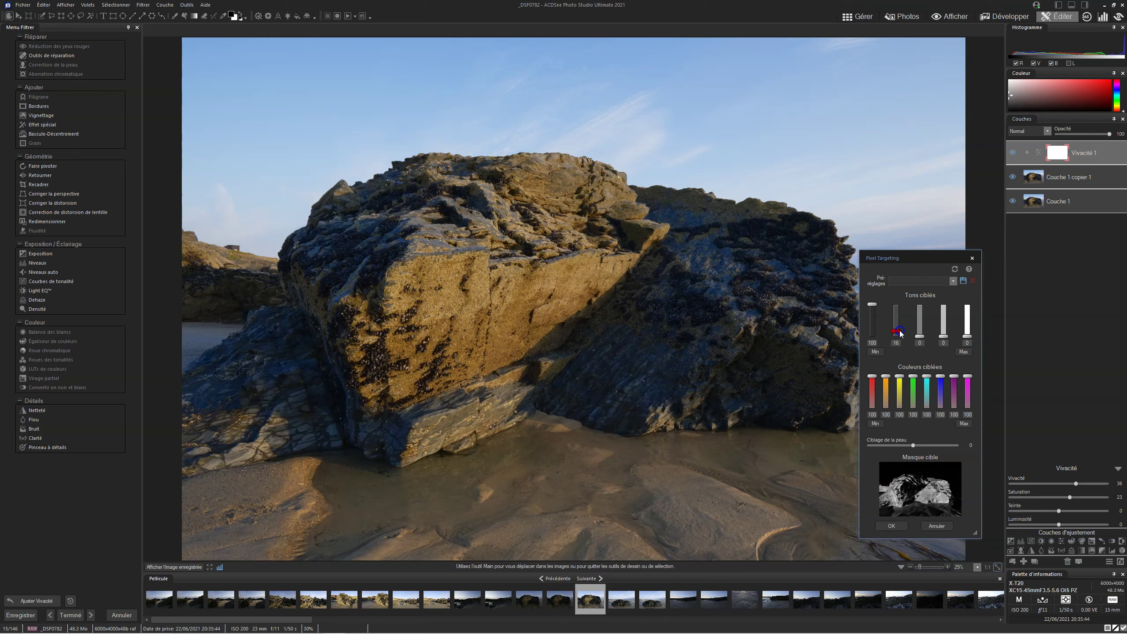
mouse_move(903, 322)
left_mouse_down()
mouse_move(903, 349)
mouse_move(897, 324)
left_mouse_up()
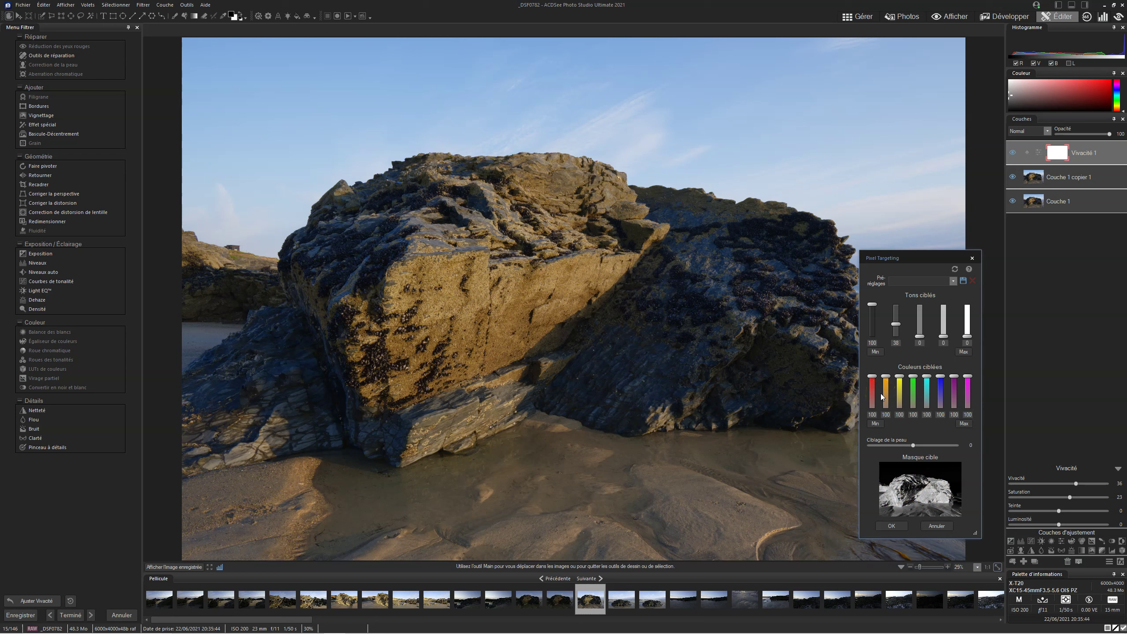
left_click_drag(923, 338, 922, 332)
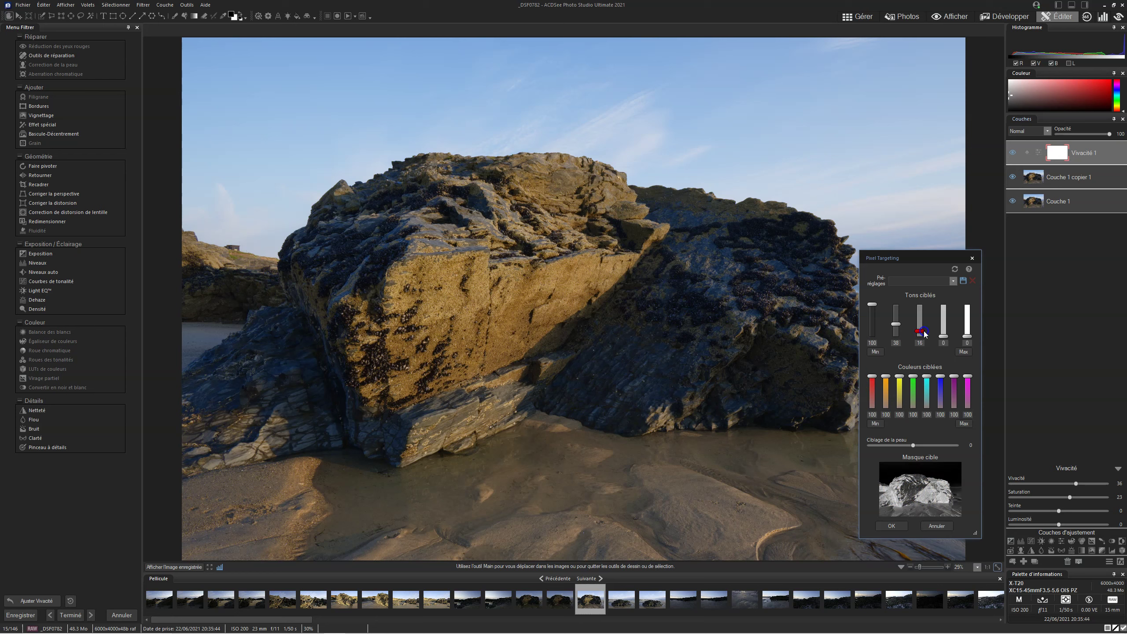
left_click_drag(925, 329, 927, 329)
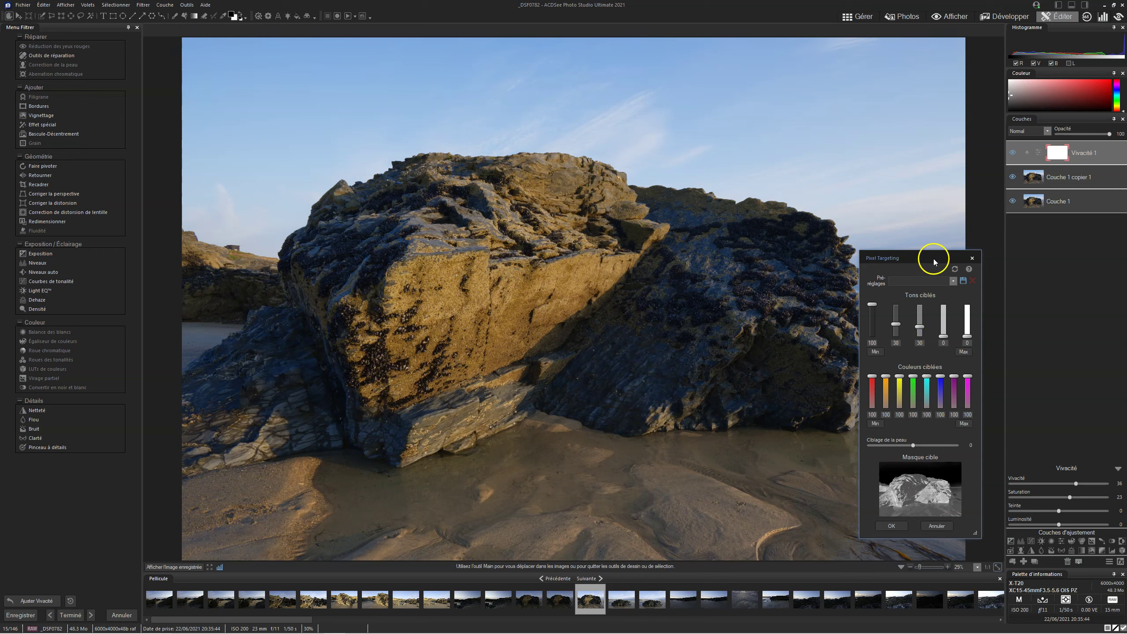
left_click_drag(934, 262, 1032, 256)
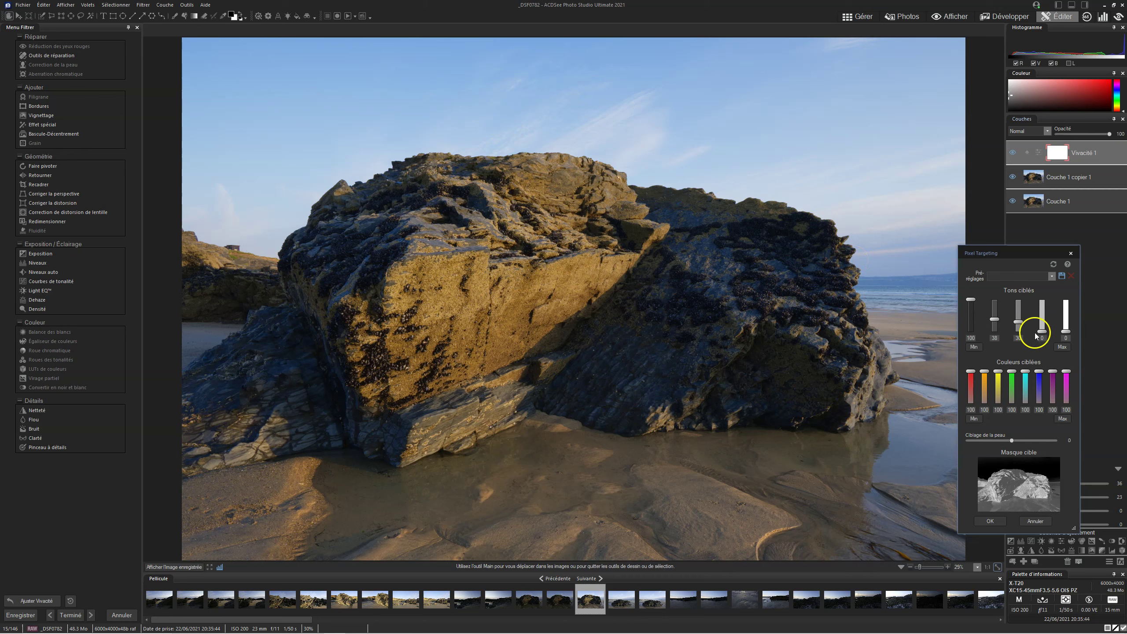
Step: Target highlights and whites at 100 while dropping blacks, shadows and midtones to 0
mouse_move(1043, 334)
left_mouse_down()
mouse_move(1043, 315)
mouse_move(1044, 326)
left_mouse_up()
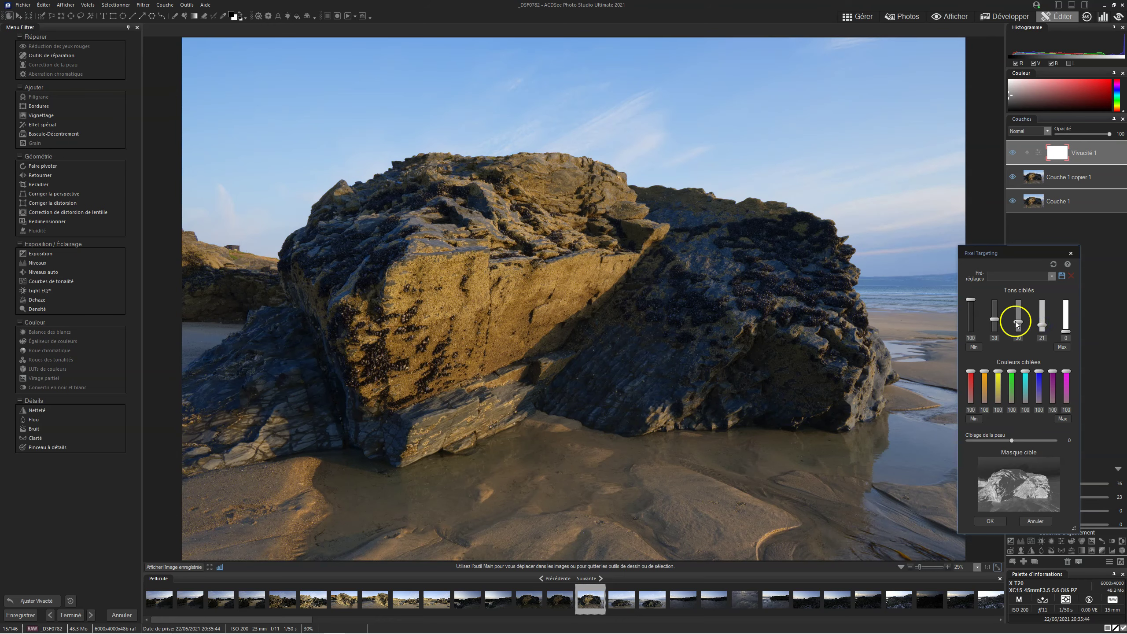
mouse_move(1063, 332)
left_mouse_down()
mouse_move(1066, 320)
mouse_move(1044, 314)
mouse_move(1066, 307)
left_mouse_up()
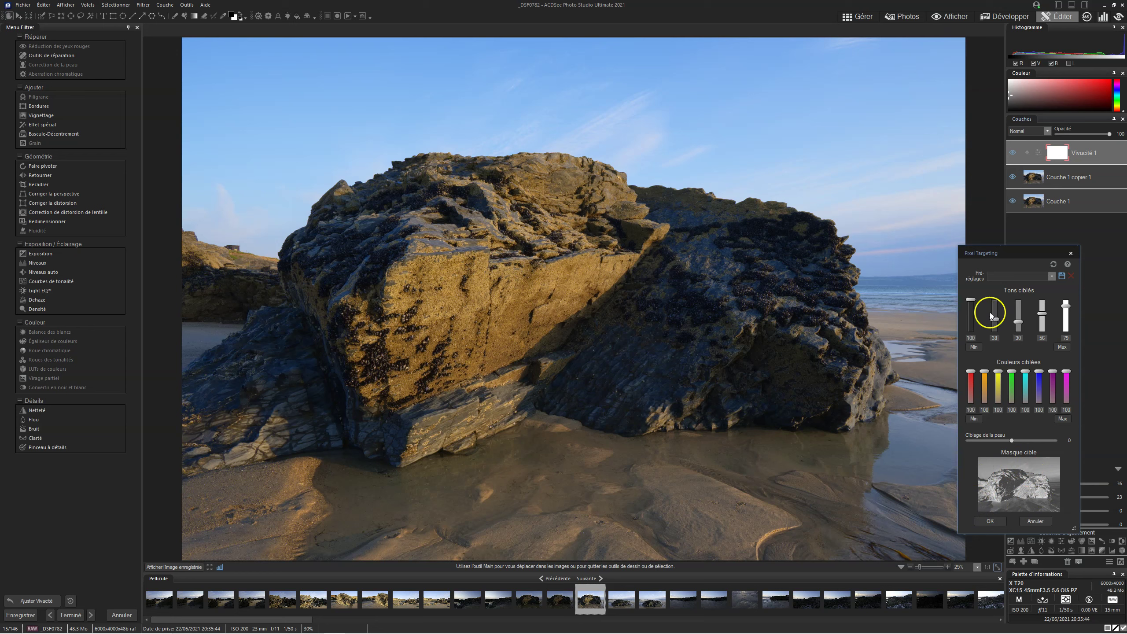
mouse_move(970, 299)
left_mouse_down()
mouse_move(971, 331)
mouse_move(998, 360)
left_mouse_up()
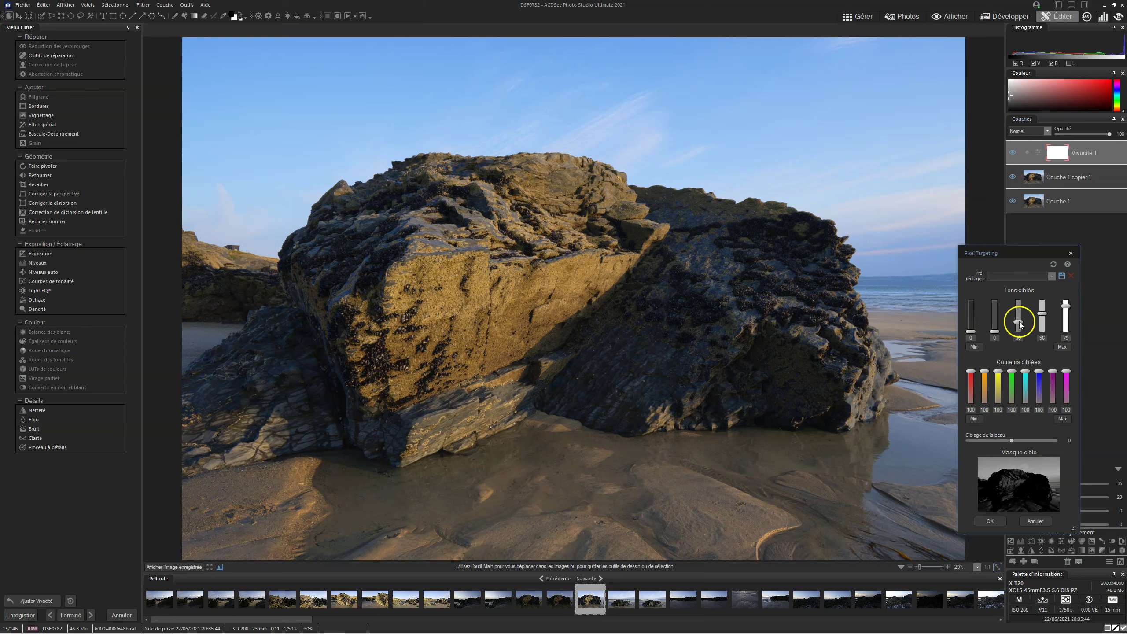
left_click_drag(1018, 321, 1019, 354)
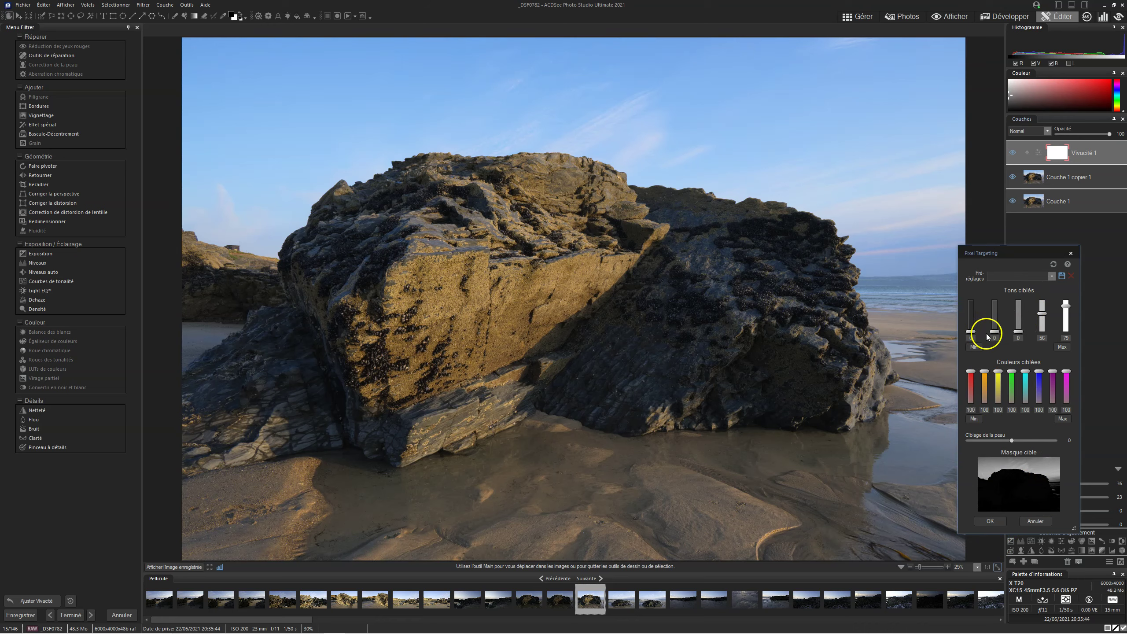
mouse_move(1041, 313)
left_mouse_down()
mouse_move(1042, 294)
mouse_move(1066, 302)
left_mouse_up()
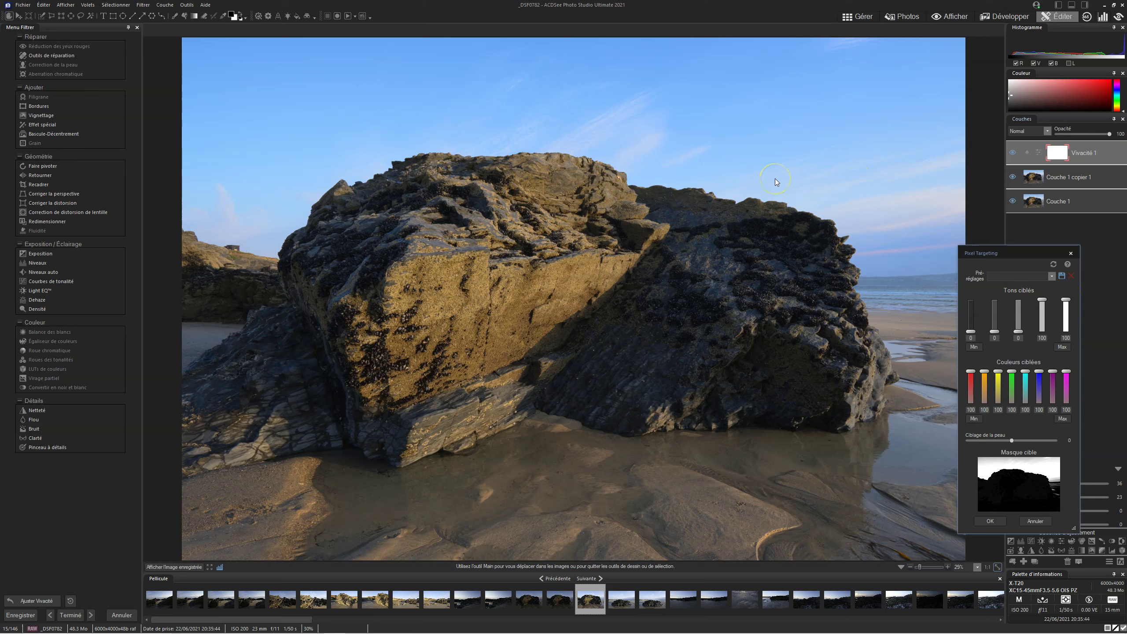
Step: Set all targeted tones to Max and all targeted colours to Min
left_click(1060, 346)
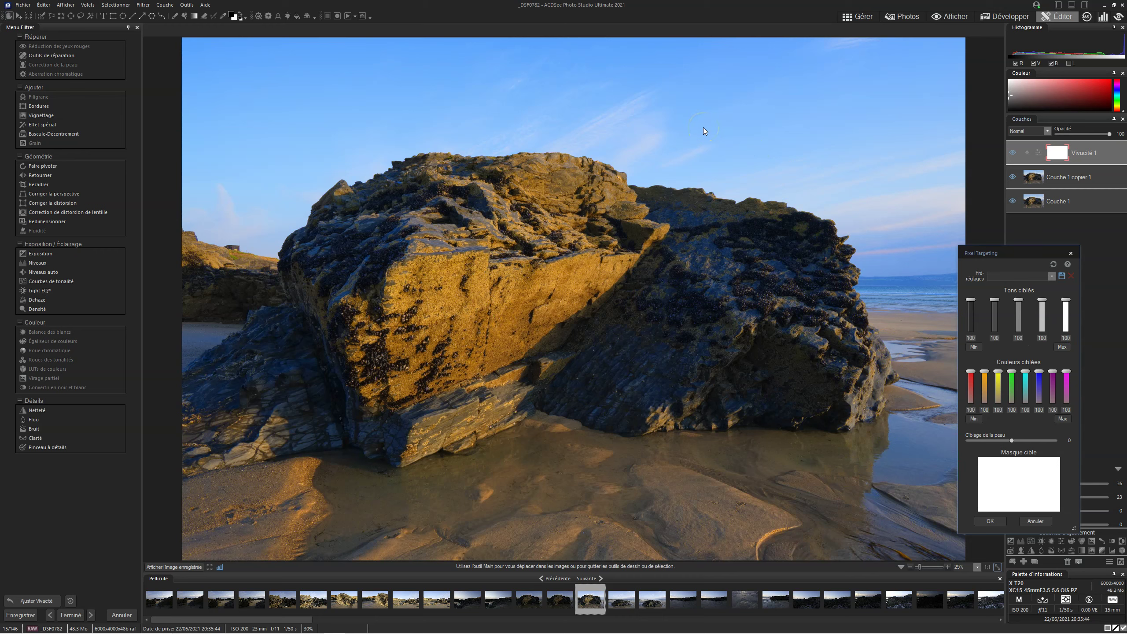
left_click_drag(1008, 253, 996, 89)
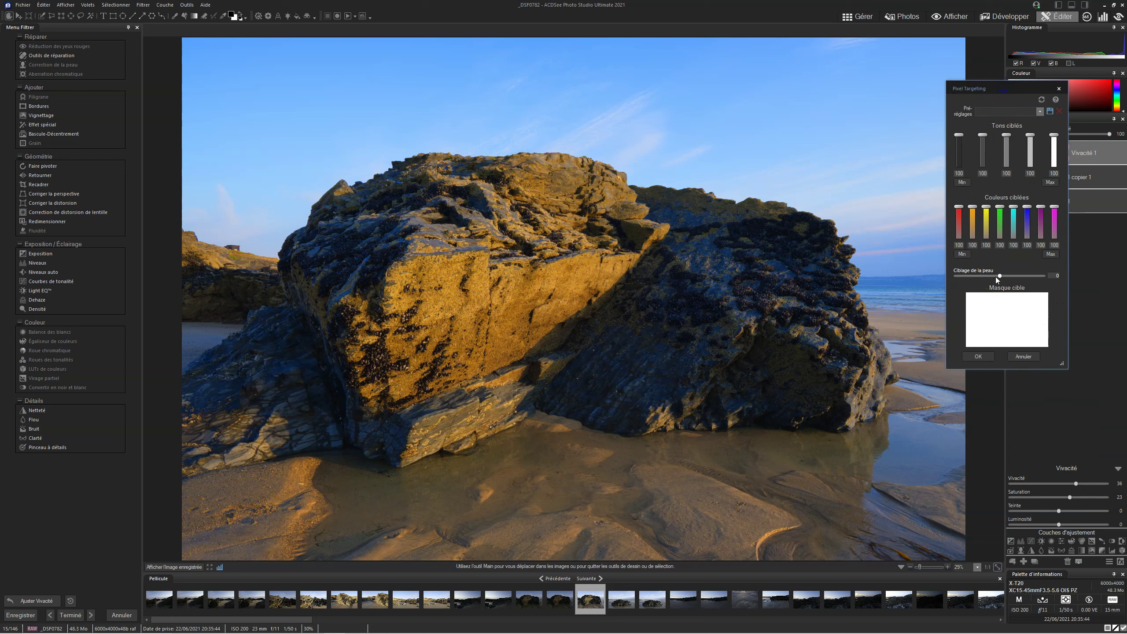
left_click(963, 254)
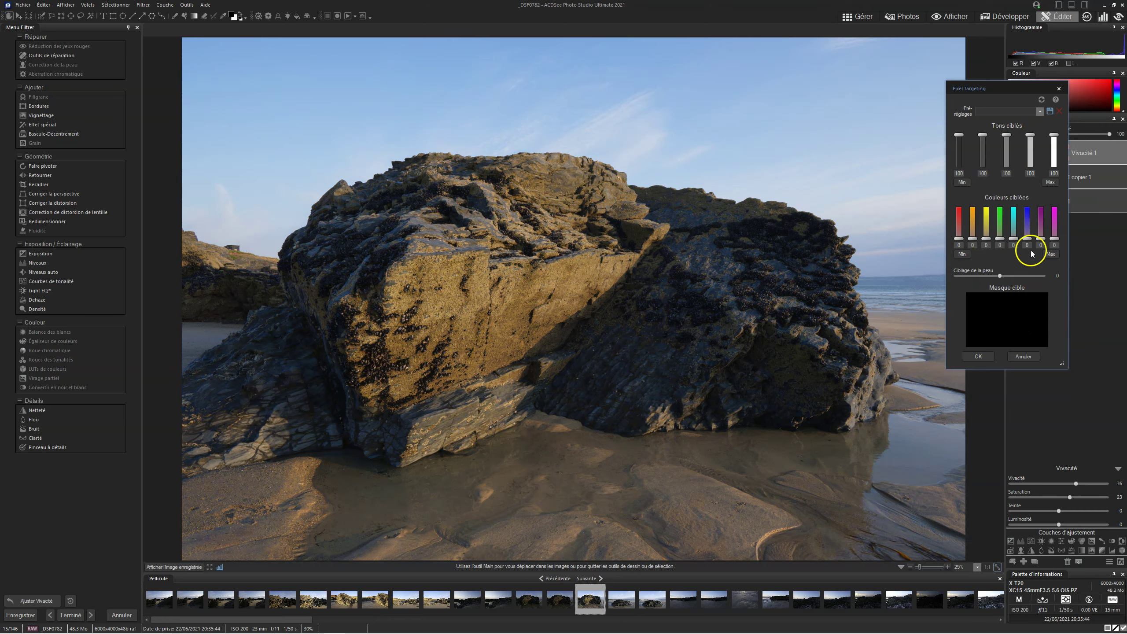
Step: Raise orange to 100 in Couleurs ciblées and lower blue and cyan, isolating the rock
left_click_drag(1028, 238, 1028, 207)
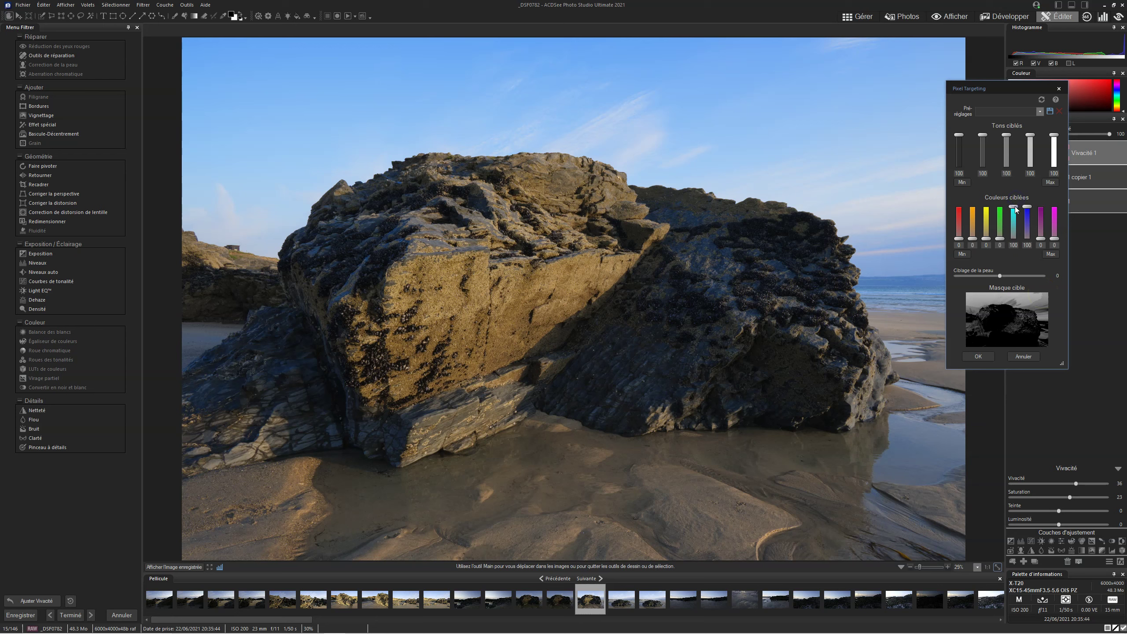
left_click_drag(974, 240, 978, 209)
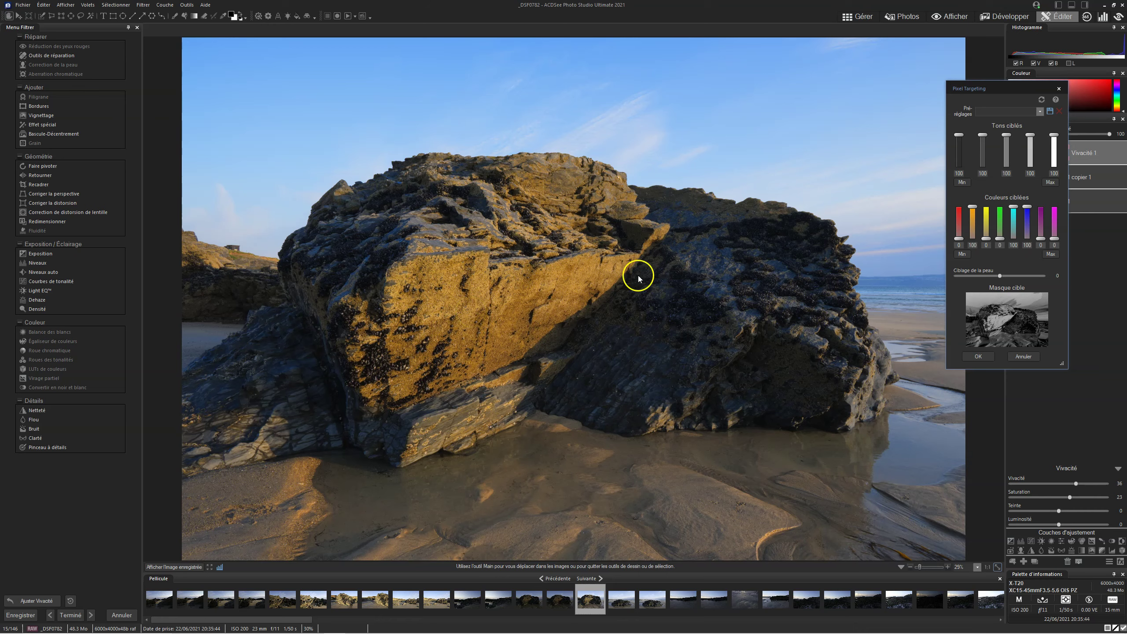
left_click_drag(1027, 207, 1028, 248)
left_click_drag(1008, 205, 1013, 243)
Step: Drop orange to 0, then retarget orange at about 89 and yellow at about 64
left_click(974, 206)
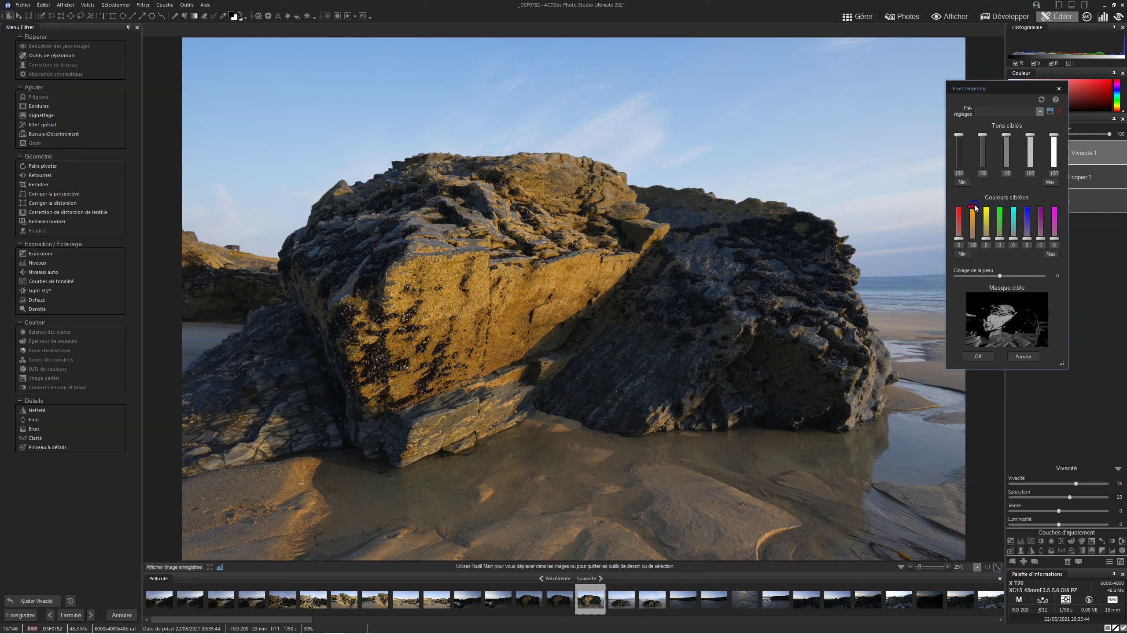
left_click_drag(973, 207, 973, 276)
left_click_drag(686, 352, 677, 328)
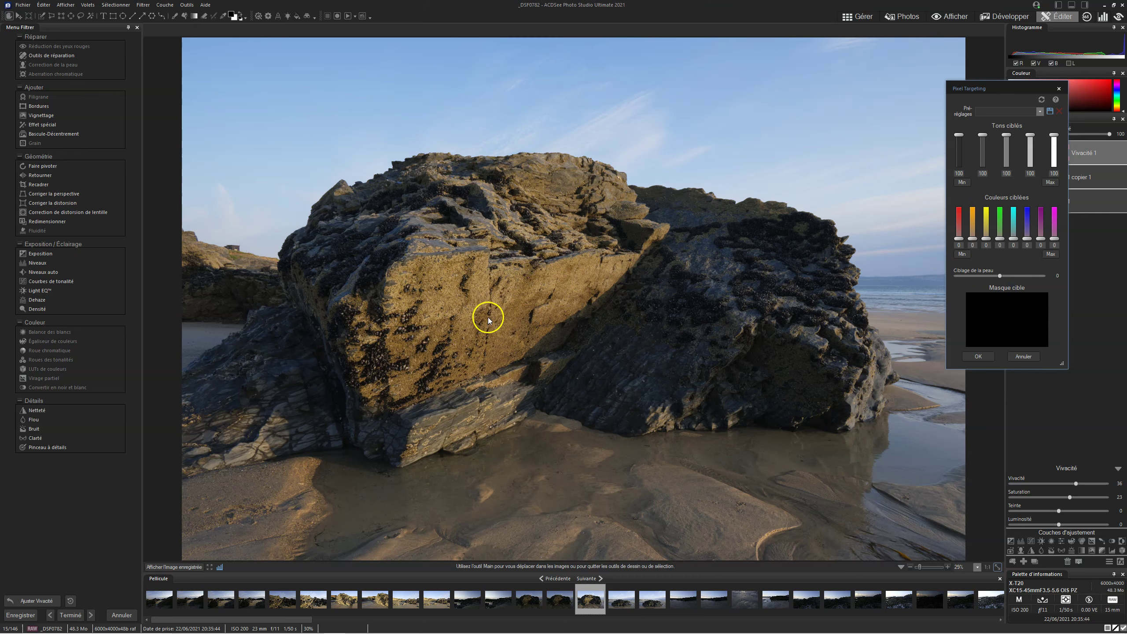
left_click(972, 240)
left_click_drag(973, 240, 971, 181)
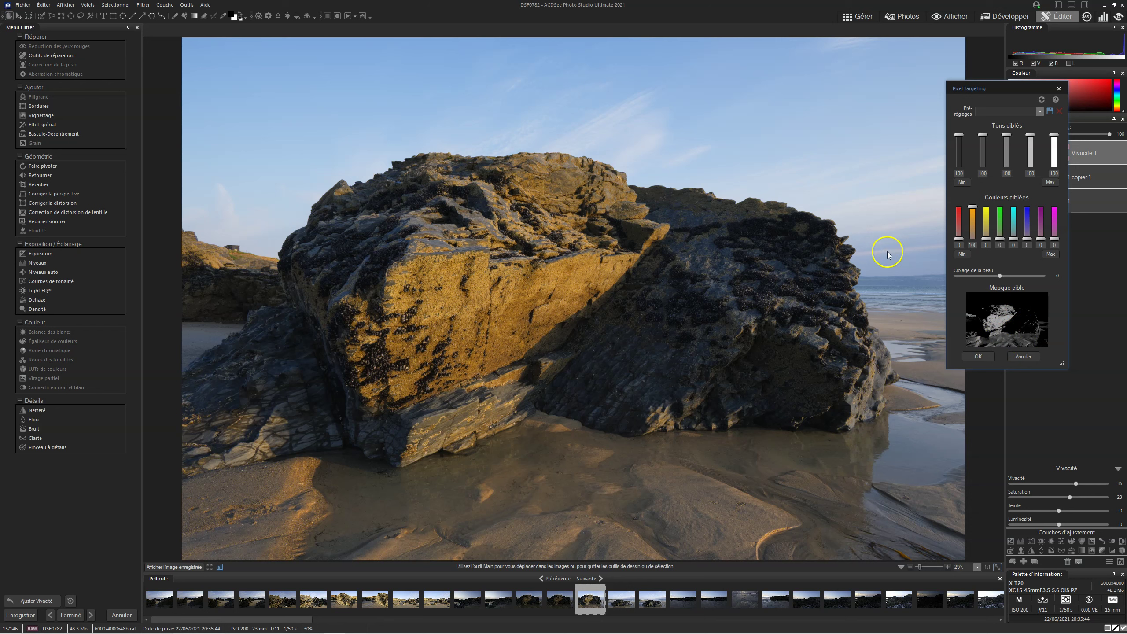
mouse_move(971, 207)
left_mouse_down()
mouse_move(976, 245)
mouse_move(973, 214)
mouse_move(984, 230)
mouse_move(989, 220)
mouse_move(974, 212)
left_mouse_up()
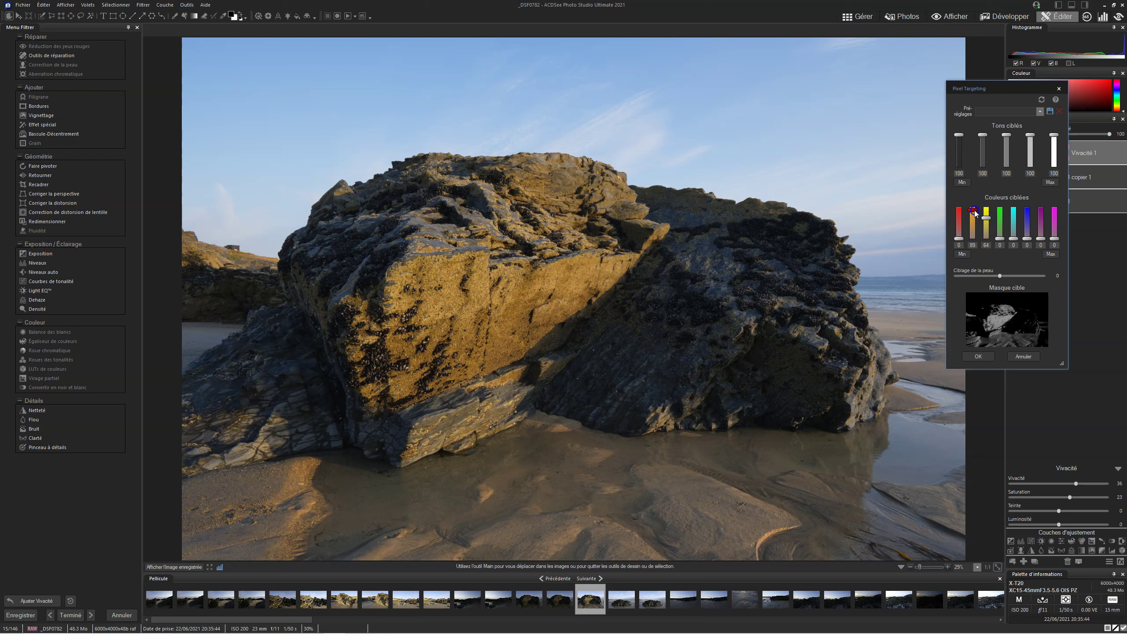
left_click(975, 233)
left_click(970, 235)
Step: Set colours to Max, tones to Min, then blacks 100 and shadows 52, and apply
left_click(1051, 254)
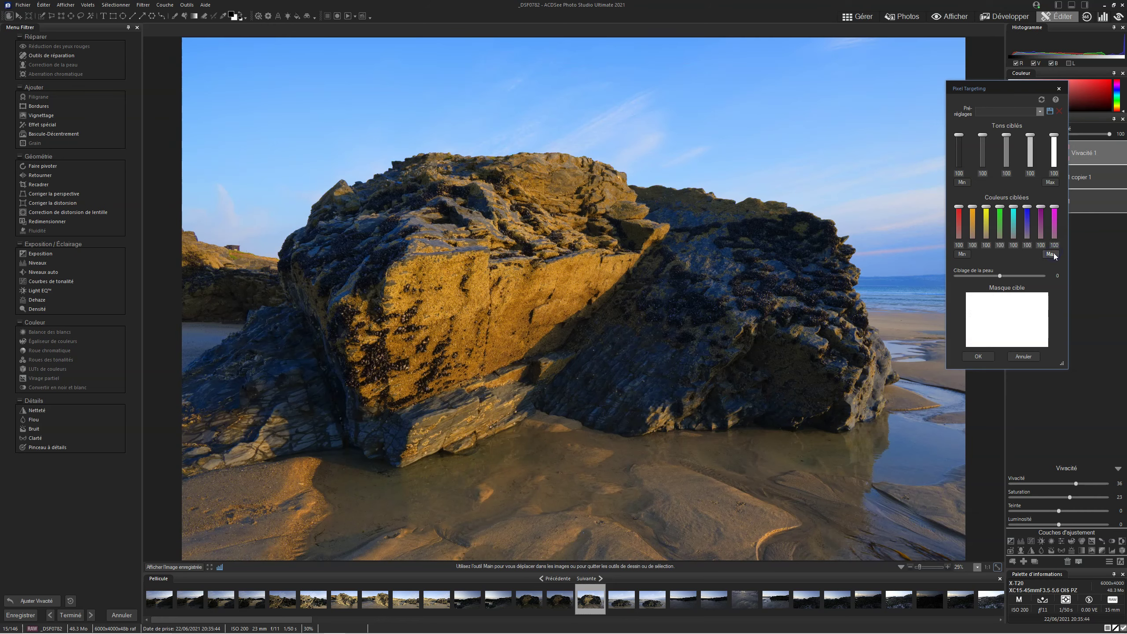
left_click(961, 182)
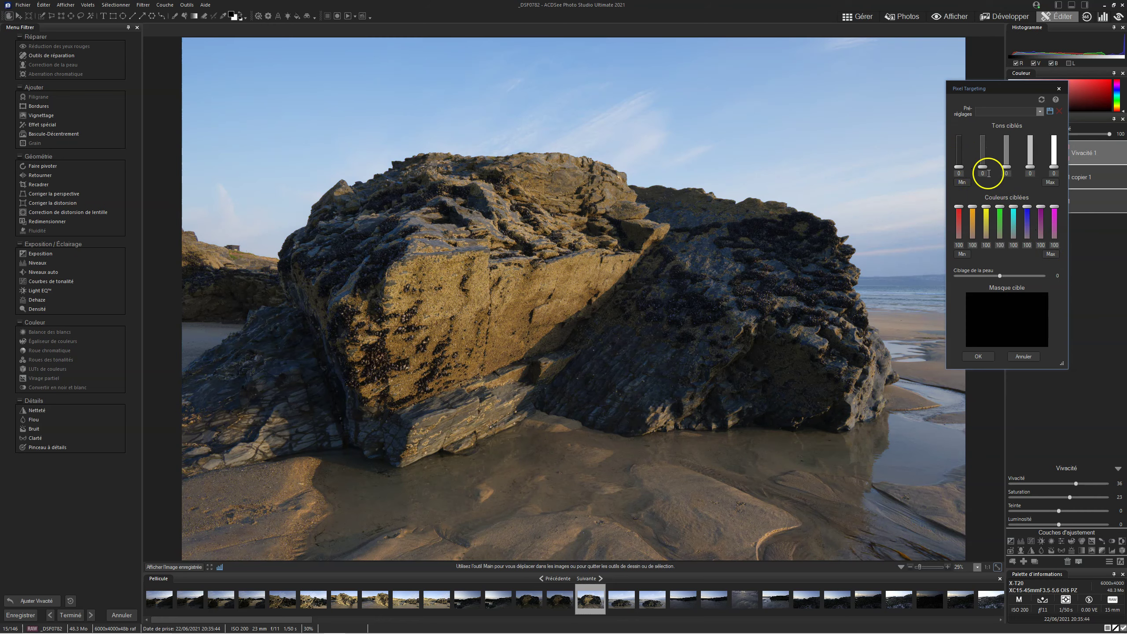
mouse_move(959, 167)
left_mouse_down()
mouse_move(959, 145)
mouse_move(989, 141)
mouse_move(959, 134)
mouse_move(982, 135)
mouse_move(988, 156)
left_mouse_up()
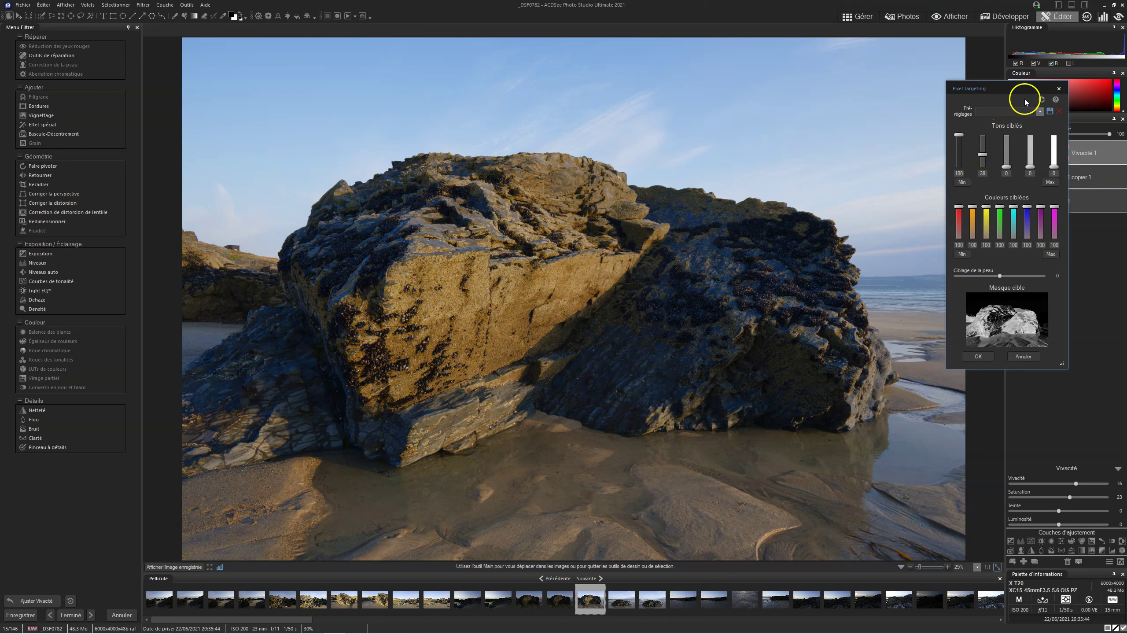
left_click_drag(982, 154, 982, 152)
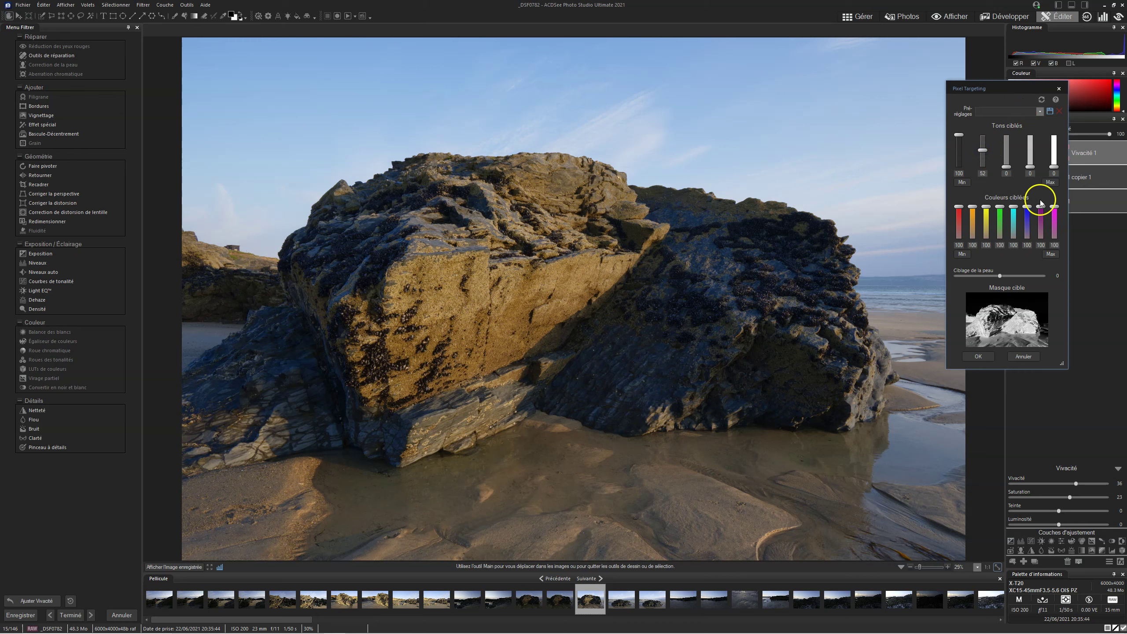
left_click(979, 356)
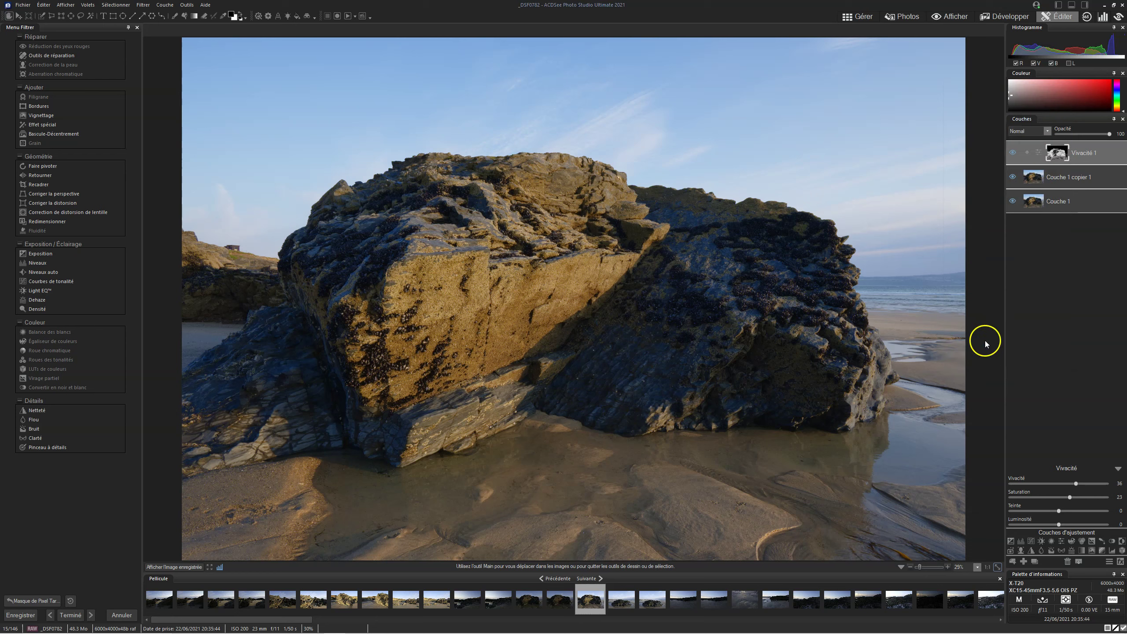
left_click(1013, 152)
left_click(1013, 153)
left_click(1014, 157)
left_click(1059, 152)
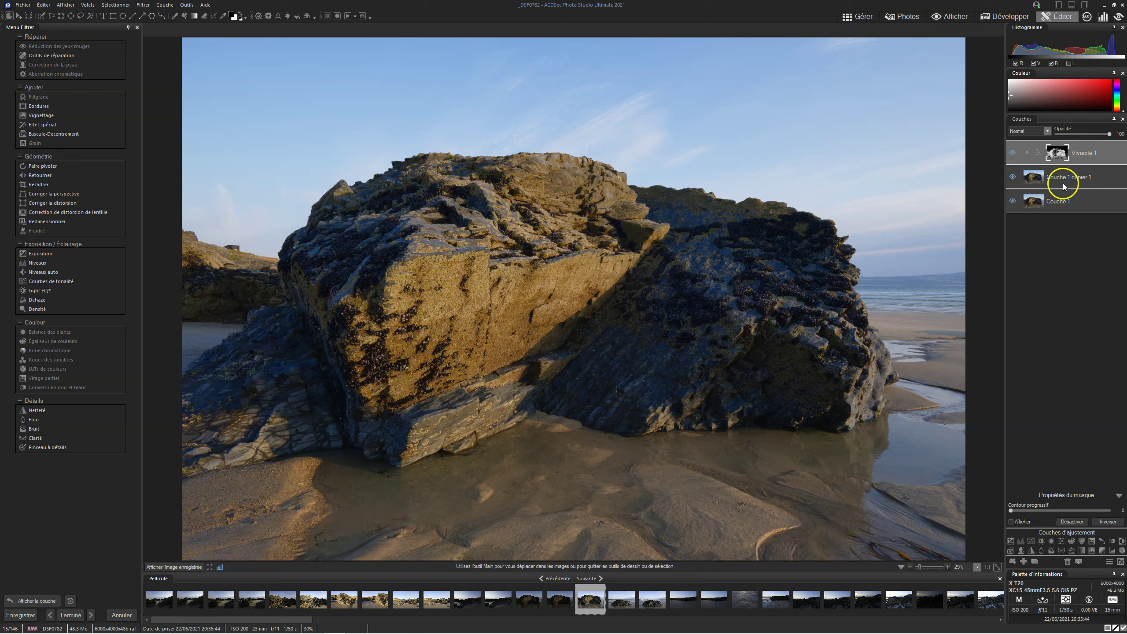
left_click(1069, 521)
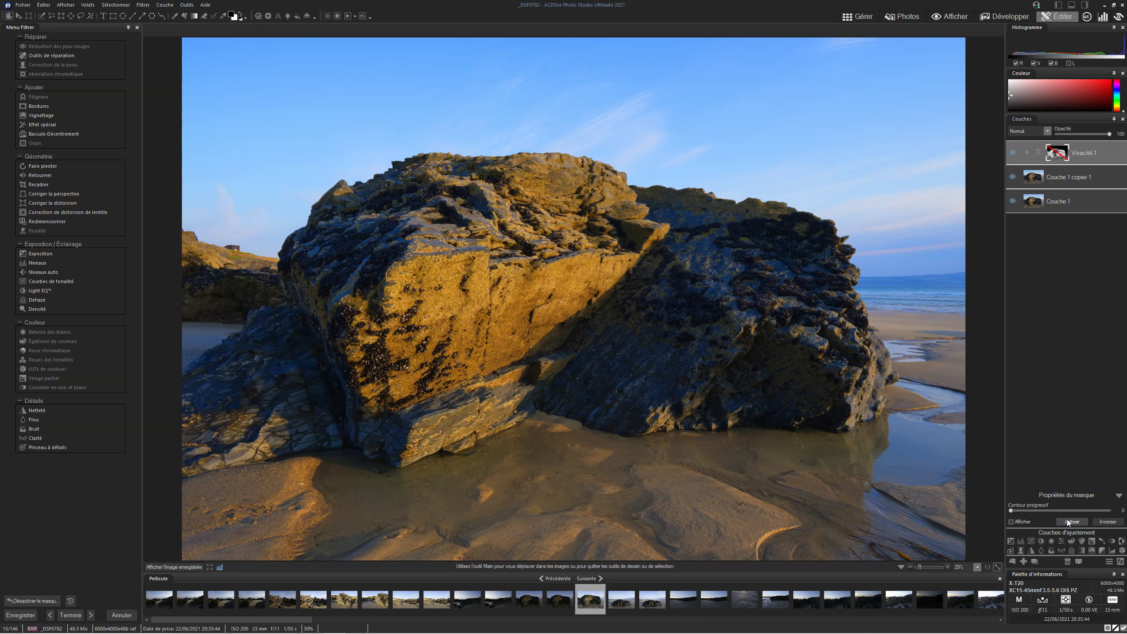
left_click(1067, 520)
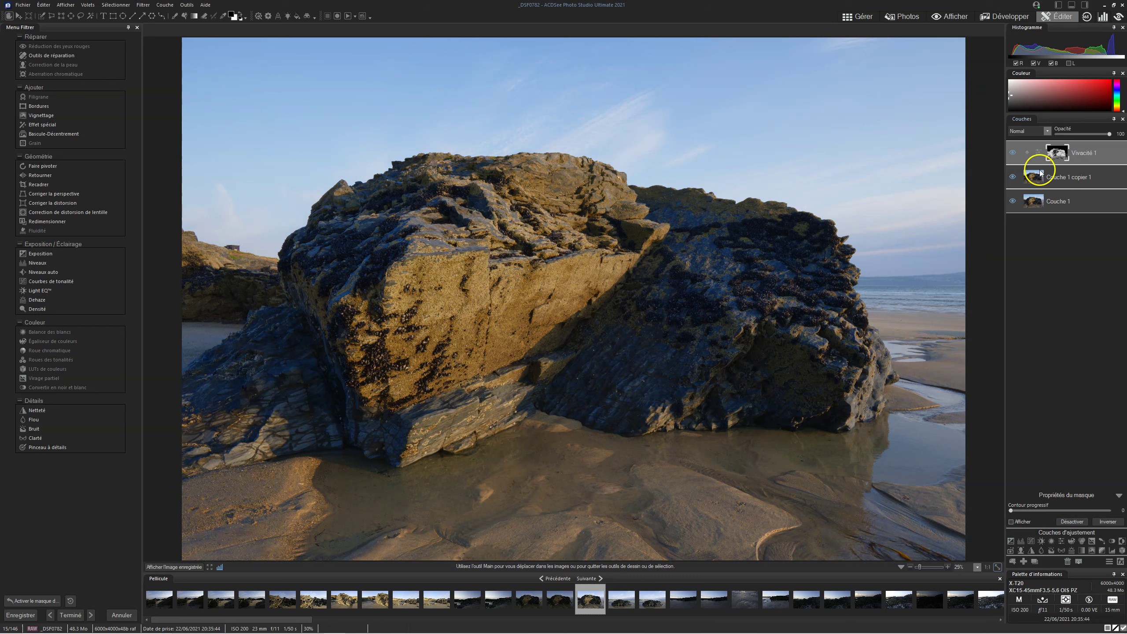
Step: Set the Vivacité 1 layer's saturation to 53 and its vibrance to 23
left_click(1039, 151)
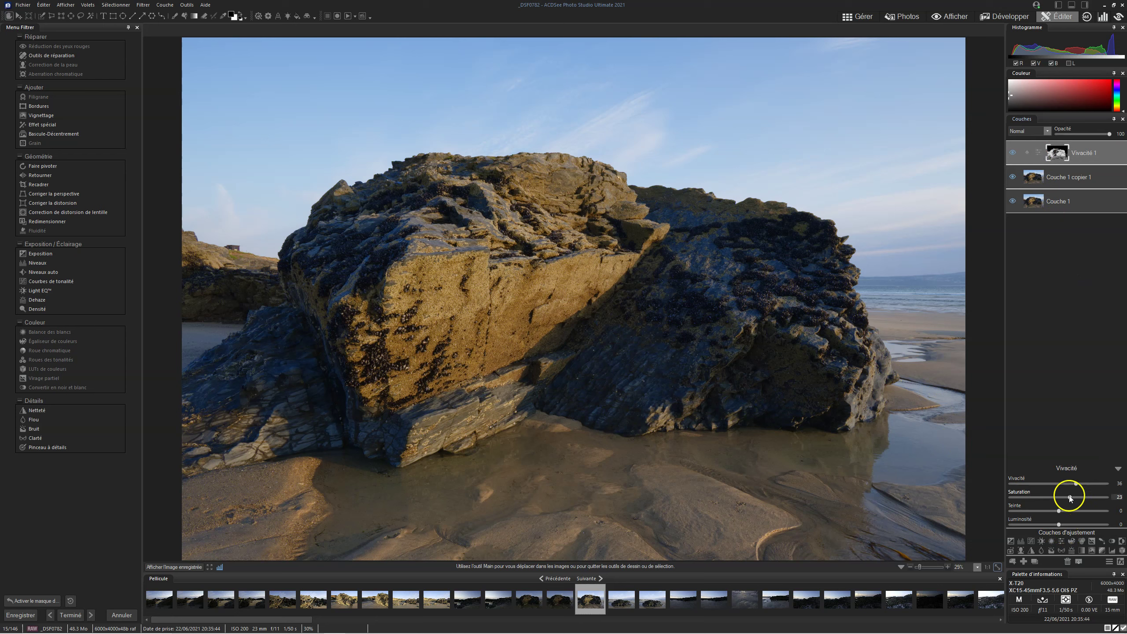
left_click_drag(1070, 497, 1085, 484)
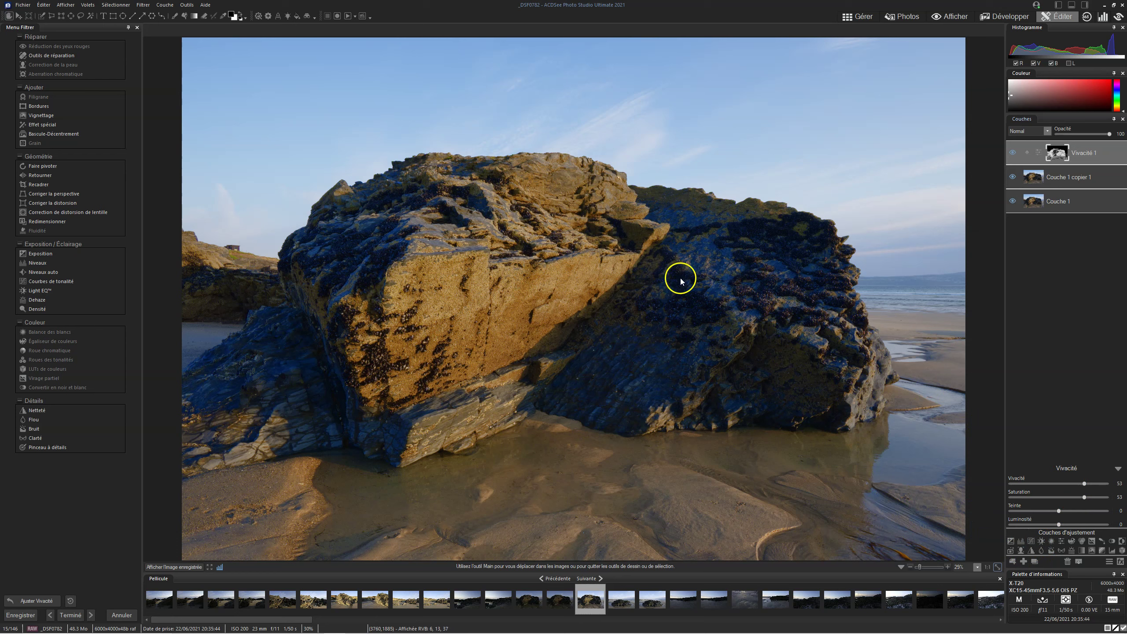
left_click(1083, 483)
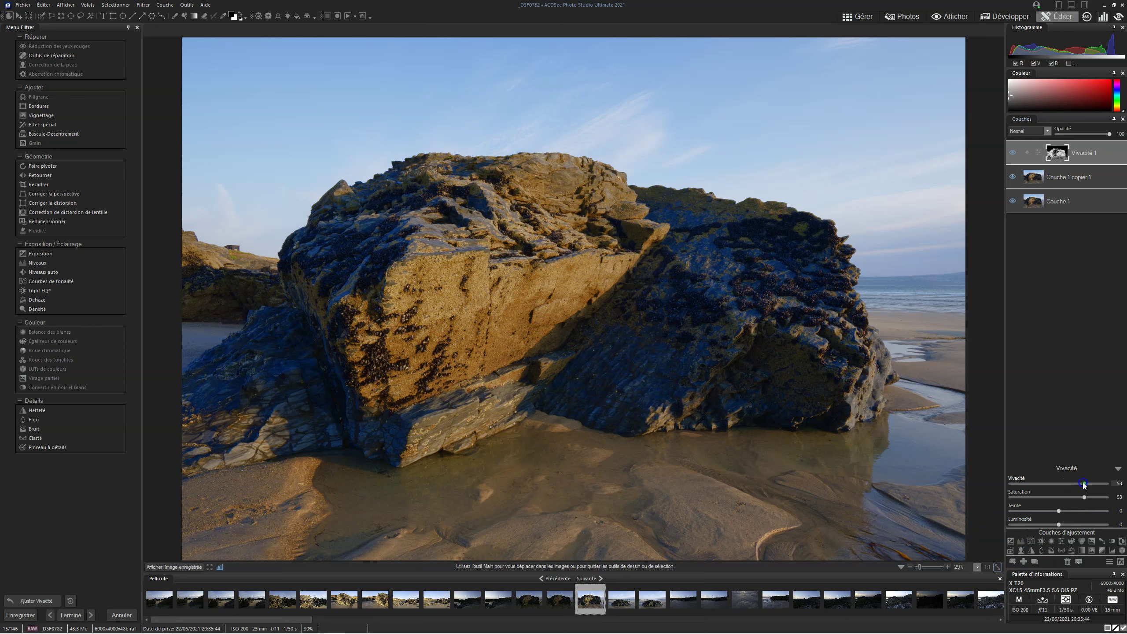
left_click(1084, 496)
left_click(1065, 483)
mouse_move(1083, 483)
left_mouse_down()
mouse_move(1069, 484)
mouse_move(1067, 497)
left_mouse_up()
left_click(1071, 483)
left_click(1057, 153)
Step: Reopen Pixel Targeting for the mask and test lowering the blue colour target
left_click(1016, 349)
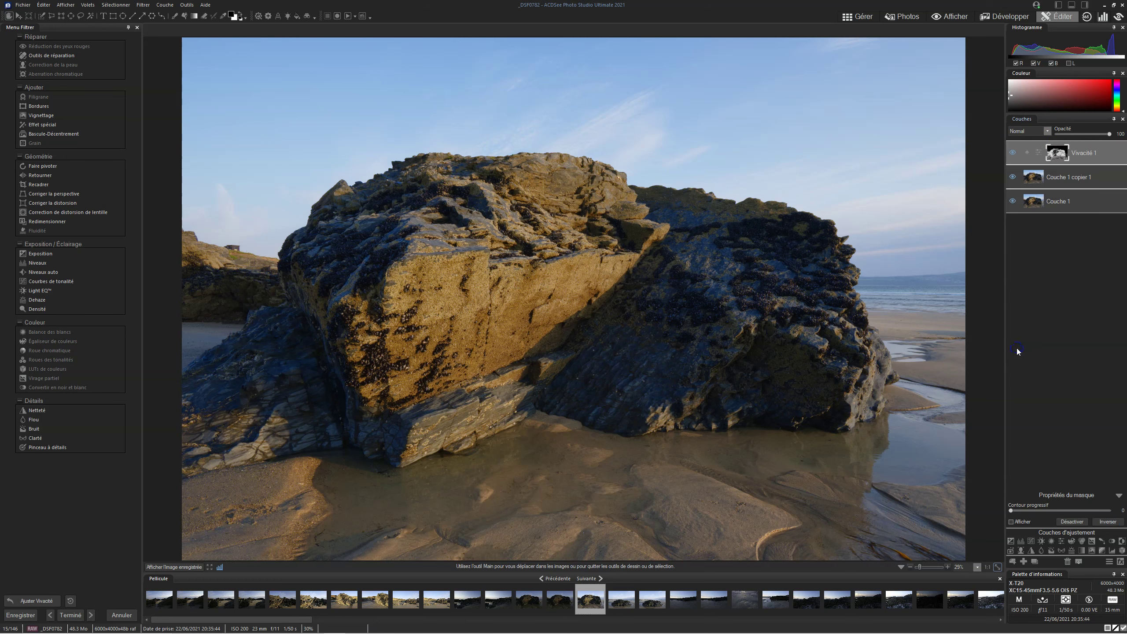
left_click(578, 181)
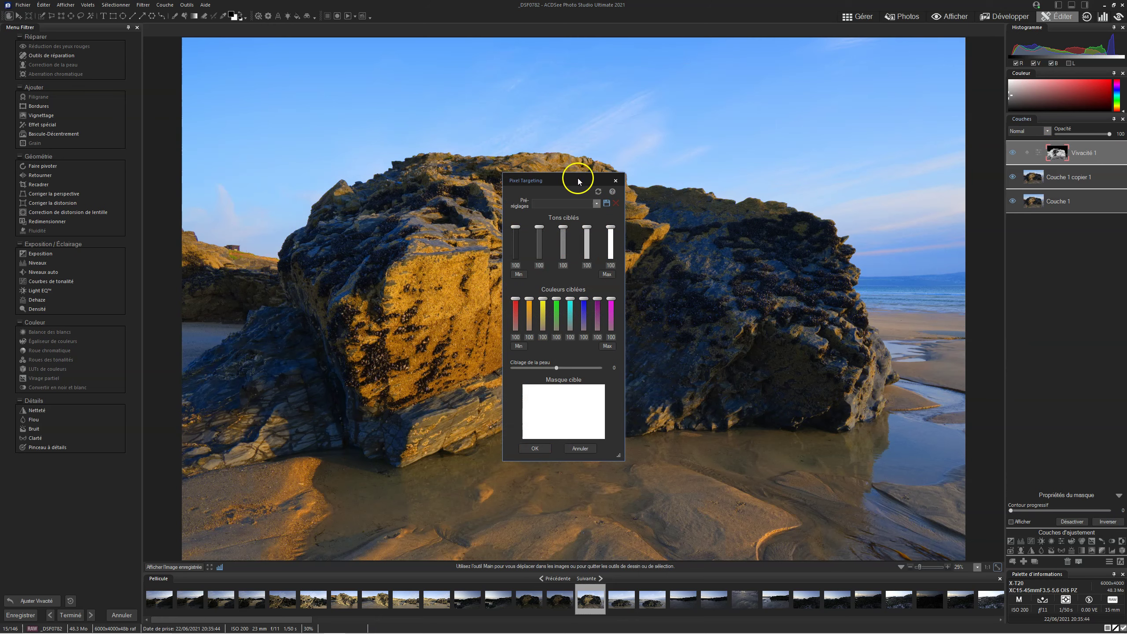
left_click_drag(578, 181, 906, 139)
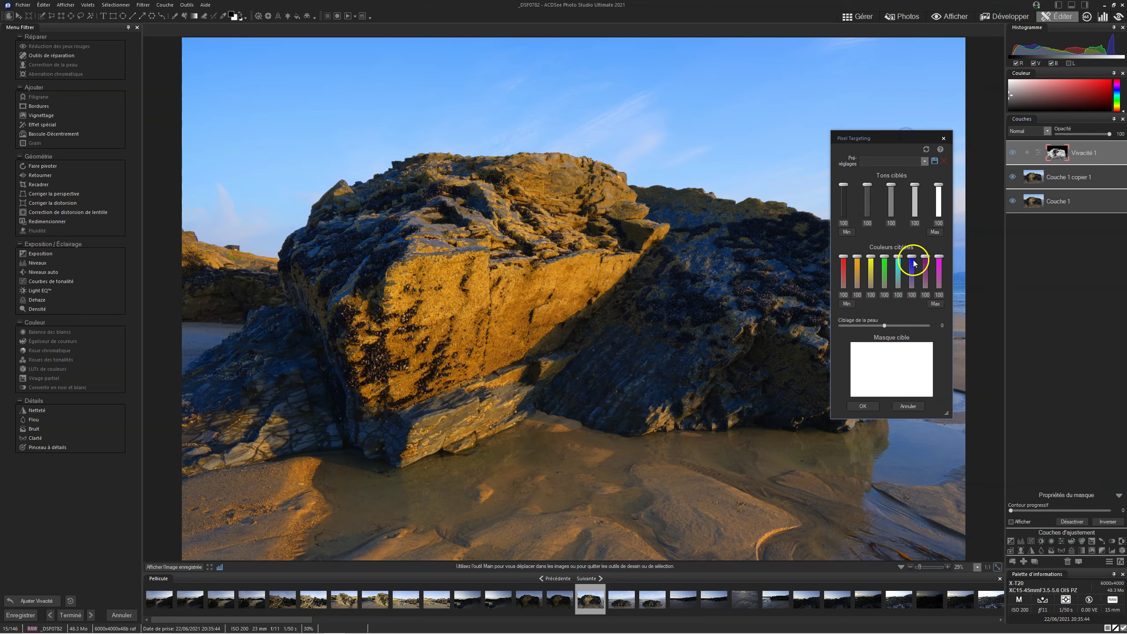
left_click_drag(912, 263, 911, 315)
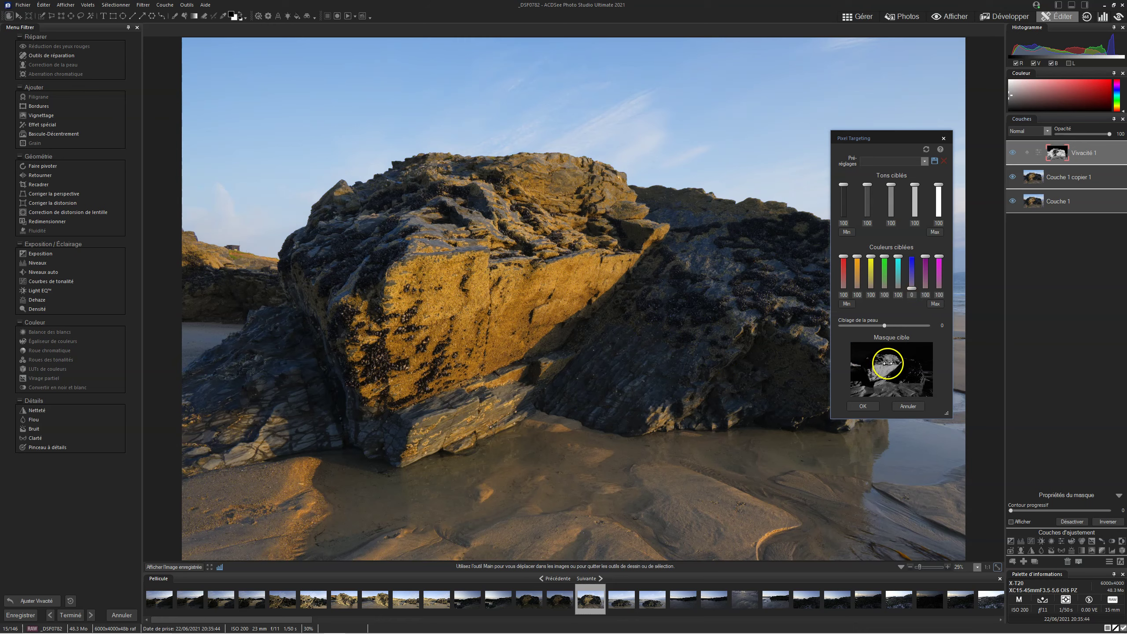
left_click_drag(911, 289, 907, 214)
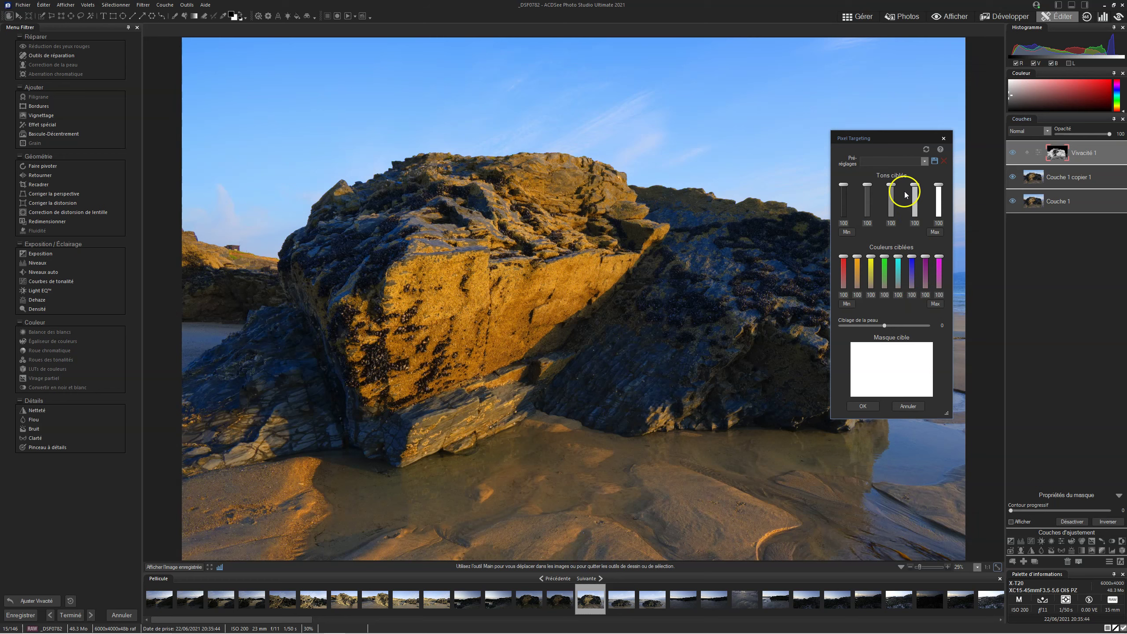
Step: Narrow the tone targets to midtones, lower blue, and confirm the mask
mouse_move(915, 185)
left_mouse_down()
mouse_move(914, 217)
mouse_move(938, 207)
left_mouse_up()
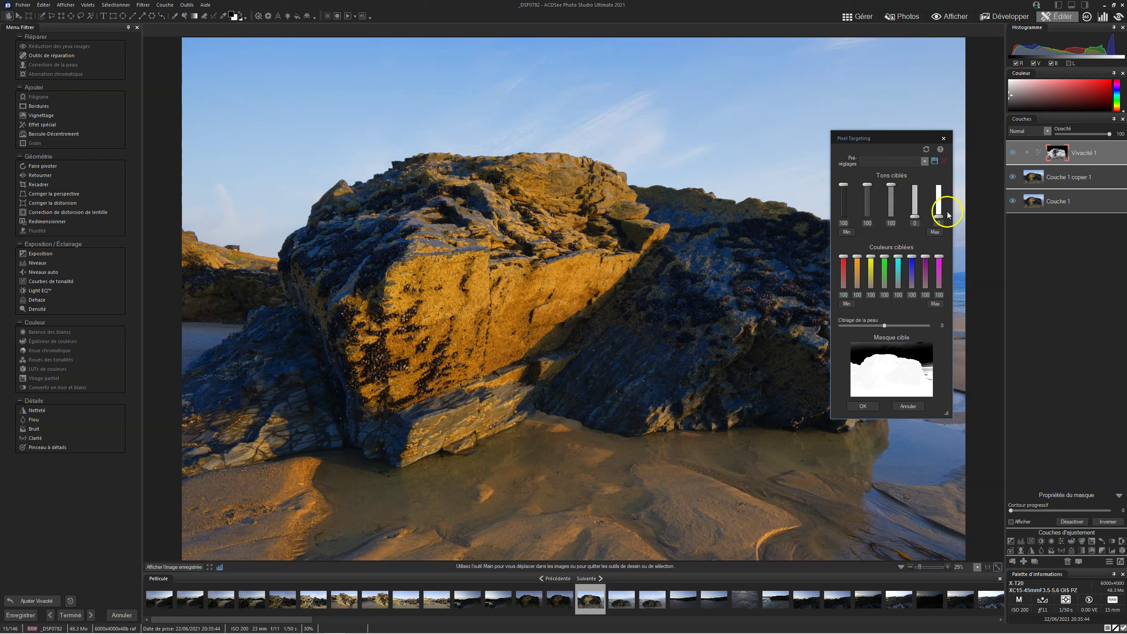
mouse_move(890, 184)
left_mouse_down()
mouse_move(895, 215)
mouse_move(871, 201)
mouse_move(842, 217)
mouse_move(867, 212)
left_mouse_up()
left_click(867, 205)
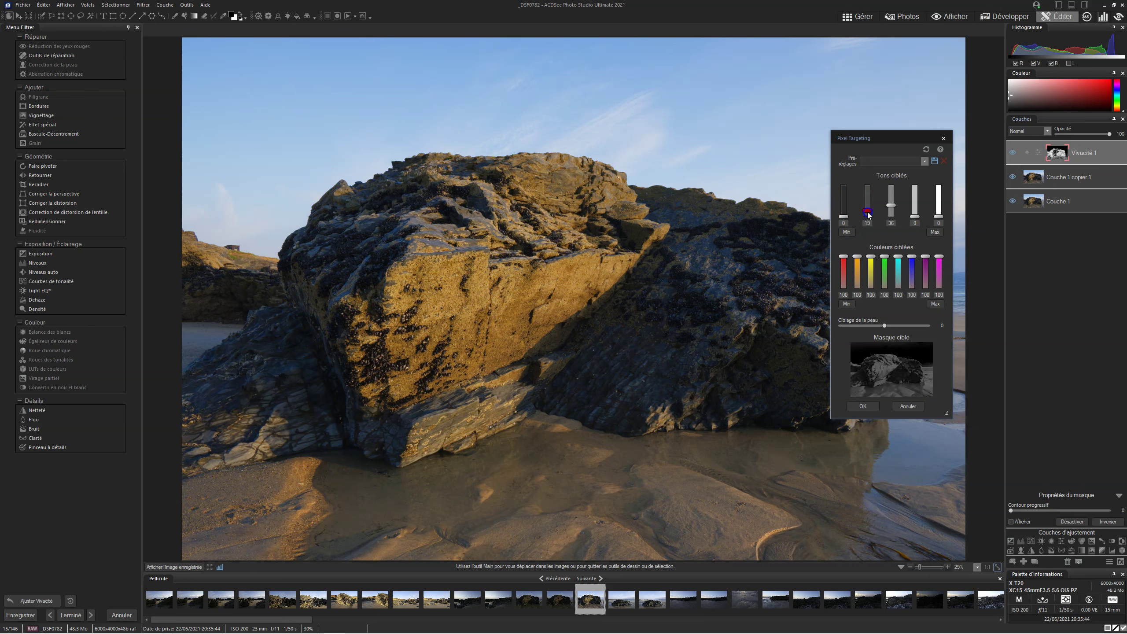
mouse_move(867, 213)
left_mouse_down()
mouse_move(868, 232)
mouse_move(893, 186)
left_mouse_up()
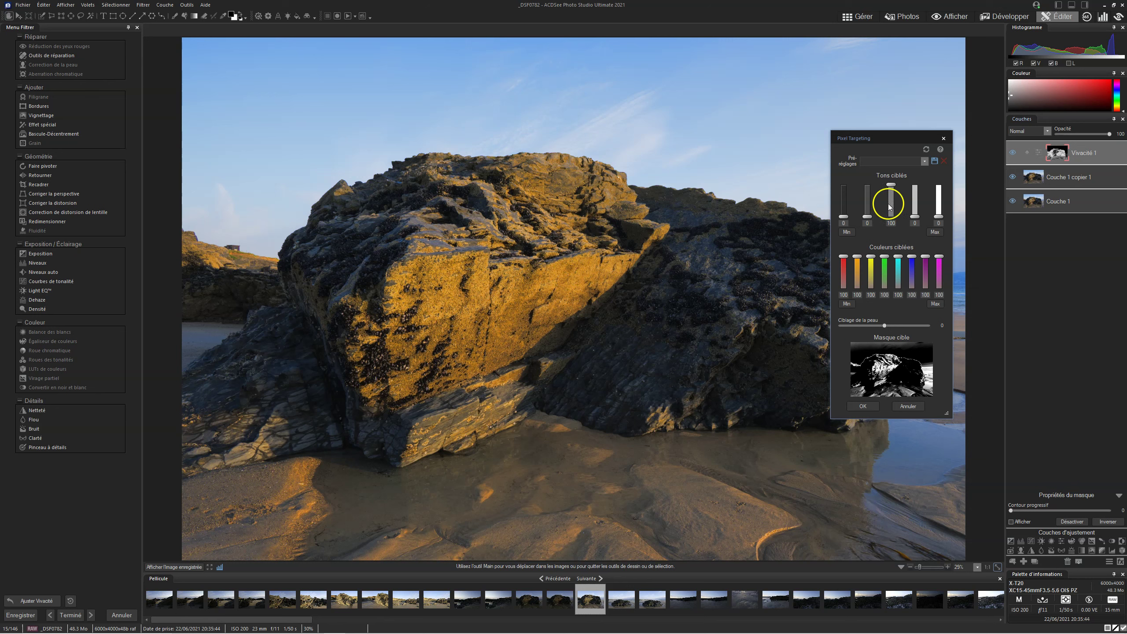
left_click_drag(890, 184, 890, 183)
left_click_drag(911, 257, 912, 288)
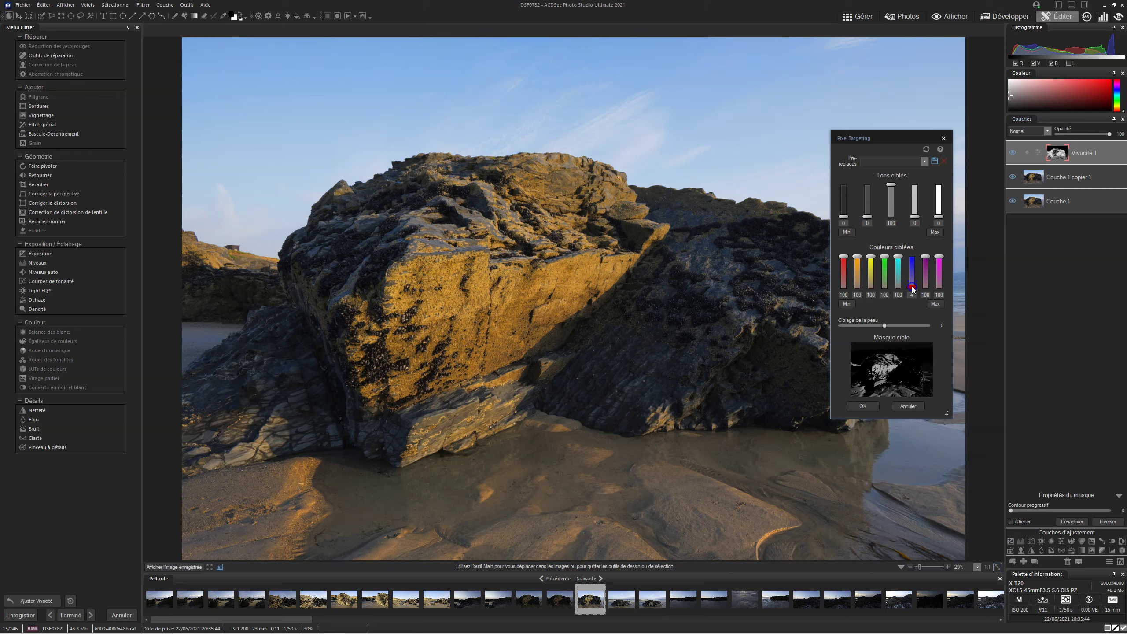
left_click(885, 359)
left_click(862, 405)
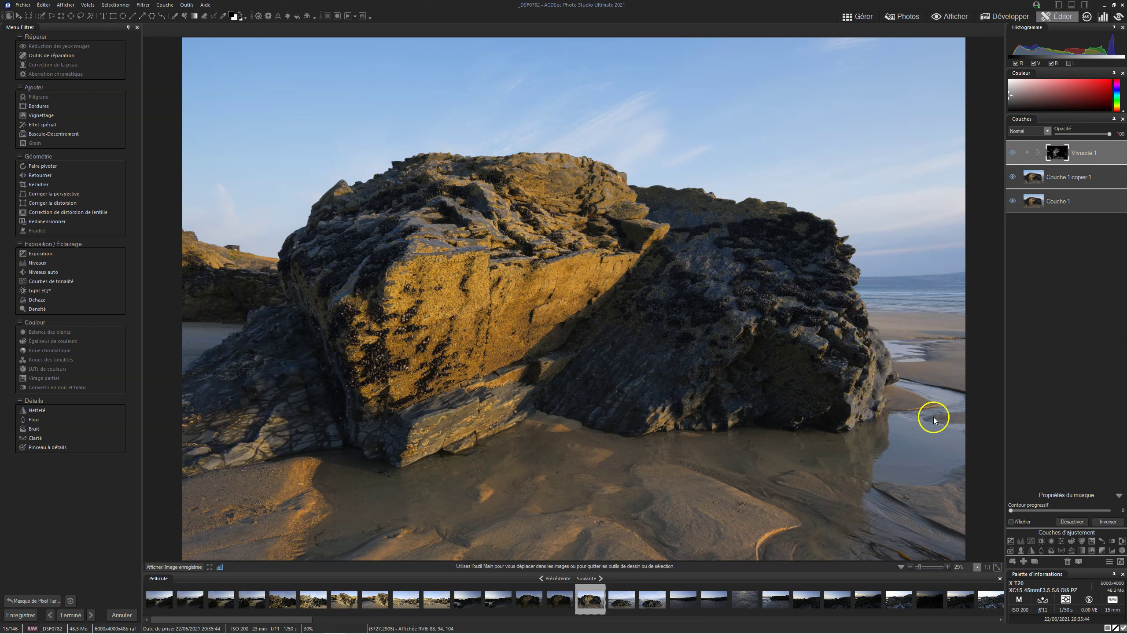
Step: Preview the Vivacité 1 mask overlay, try Contour progressif, then reset feathering to zero
left_click(1011, 521)
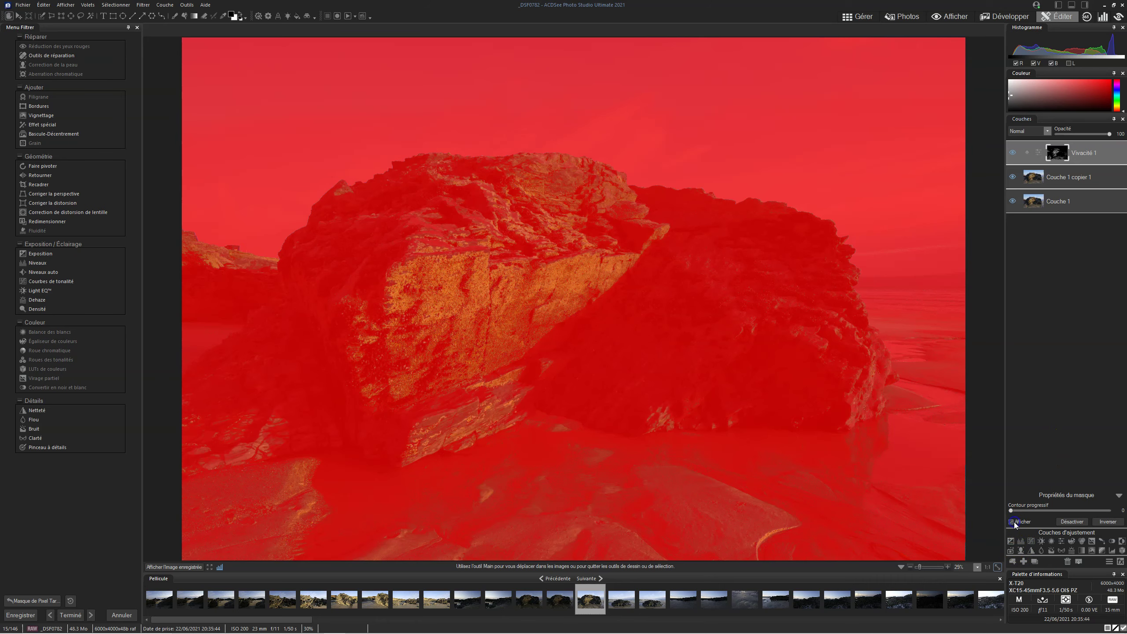
left_click(1012, 522)
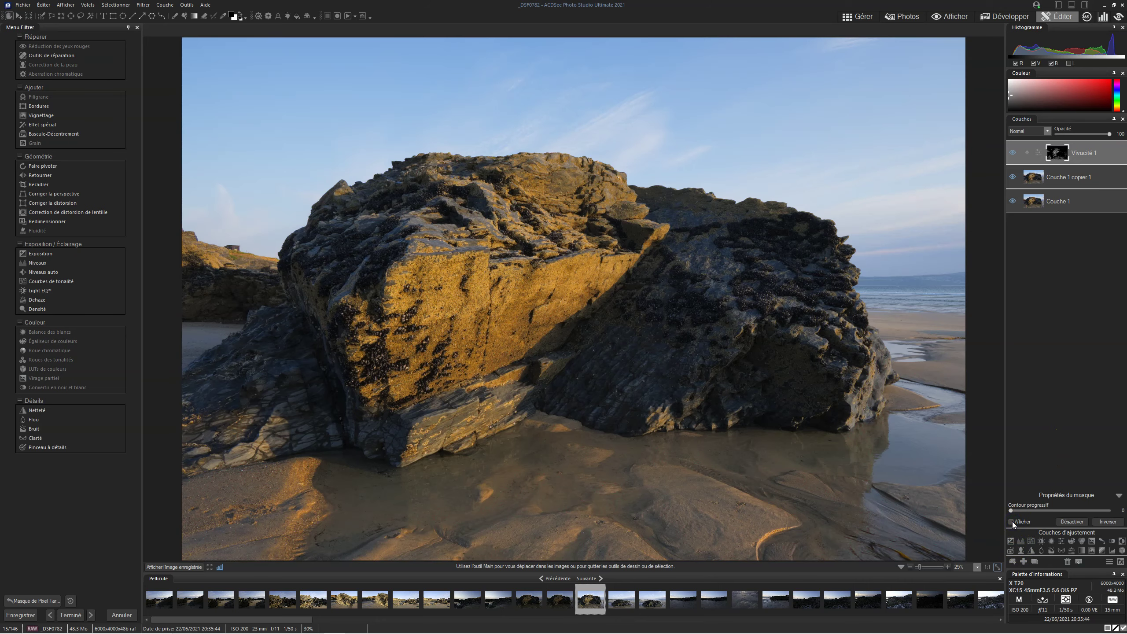
left_click(1011, 522)
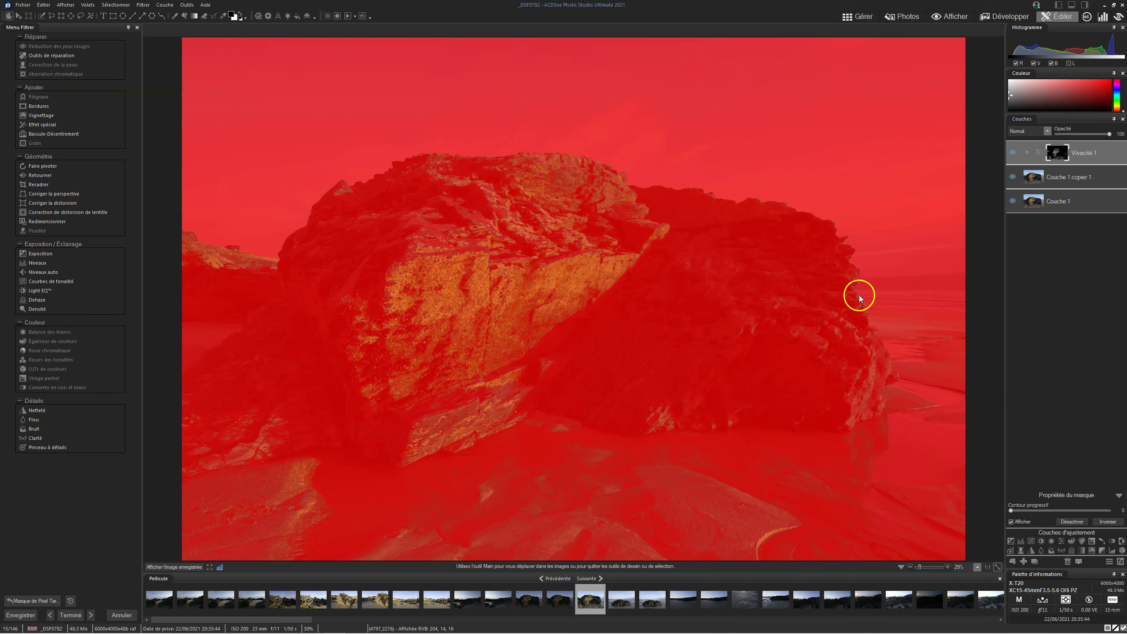
left_click(1011, 522)
mouse_move(1010, 510)
left_mouse_down()
mouse_move(1110, 511)
mouse_move(1011, 511)
left_mouse_up()
left_click(1012, 522)
left_click(1011, 522)
Step: Compare with the mask disabled and the Vivacité 1 layer hidden, then merge it into Couche 1 copier 1
left_click(1072, 522)
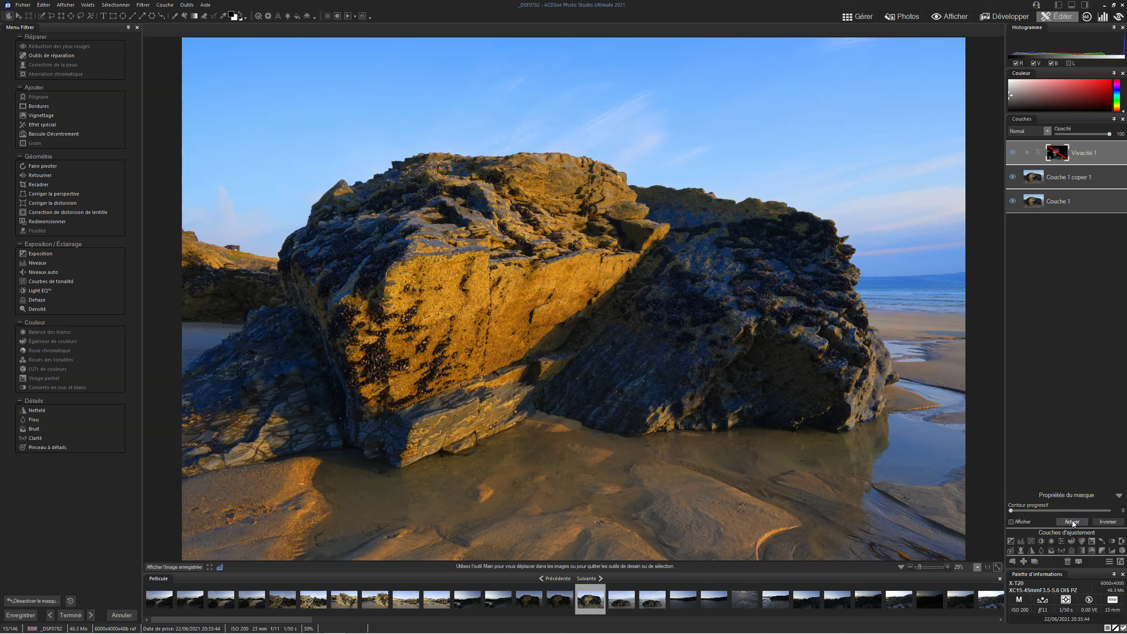
left_click(1071, 522)
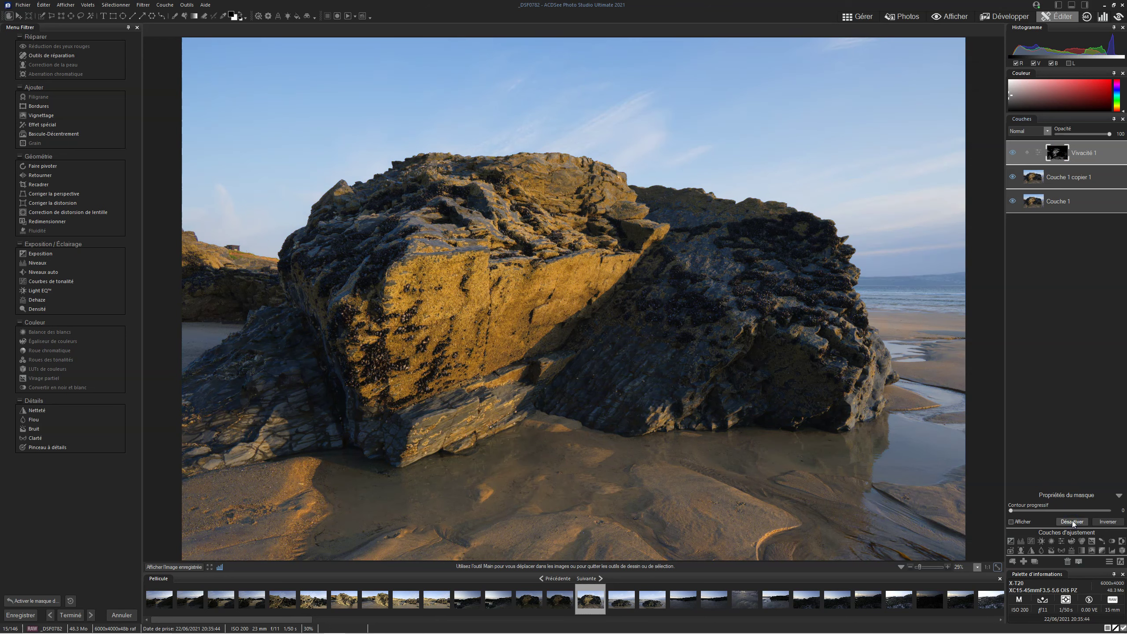
left_click(1011, 152)
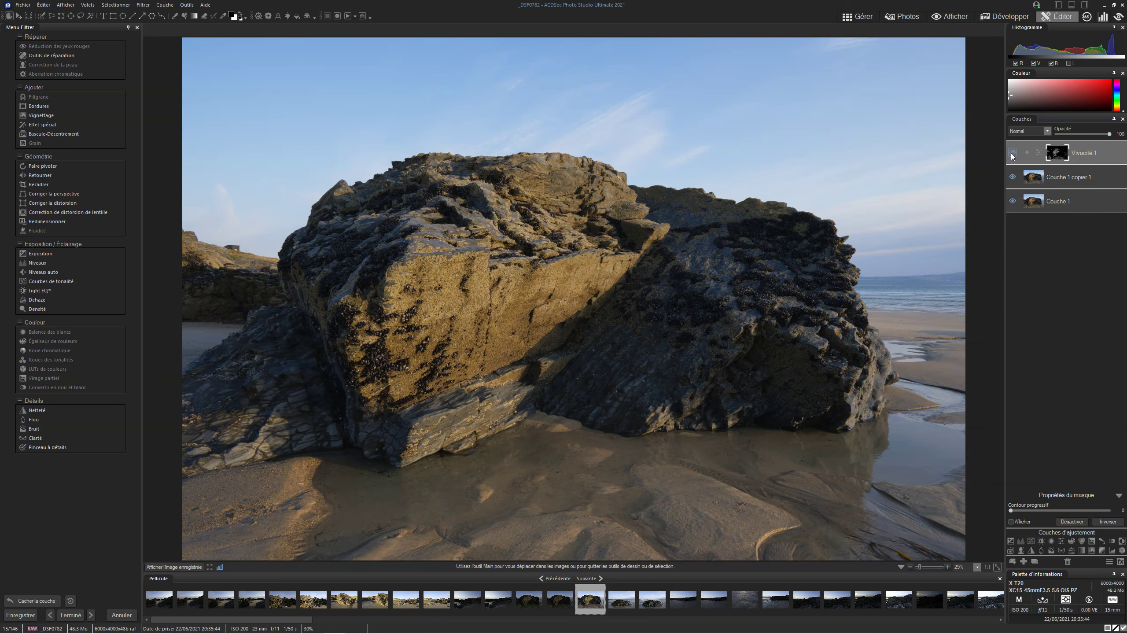
left_click(1012, 153)
left_click(1012, 153)
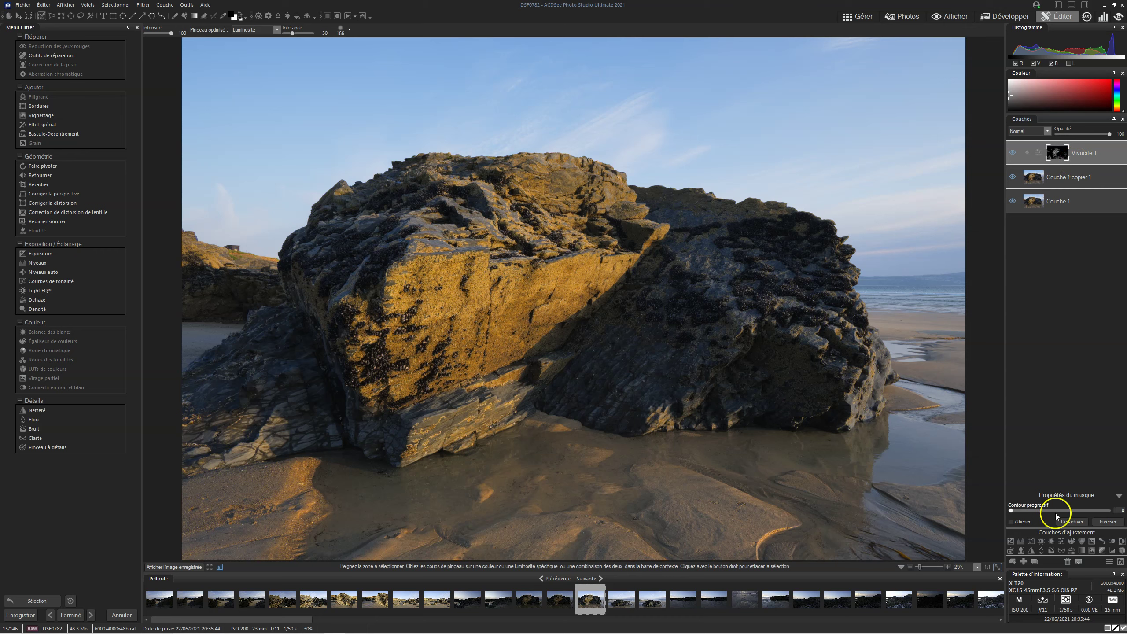
left_click(1078, 562)
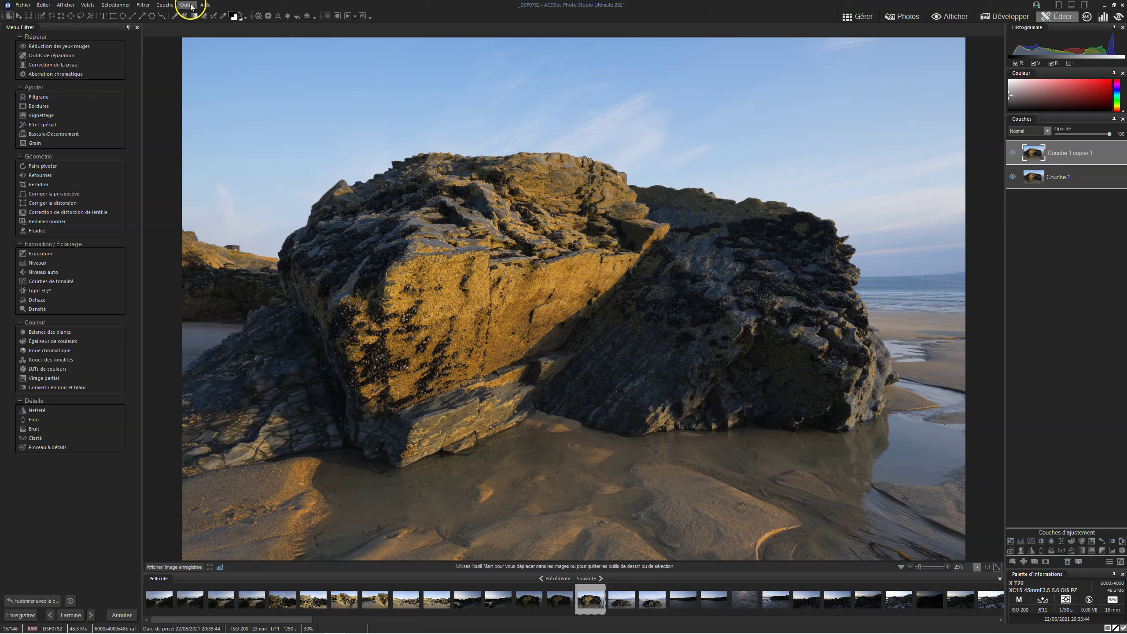
Step: Open the merged layer in Luminar AI's Édition mode via Plug-ins pour Photoshop > Skylum Software
left_click(187, 5)
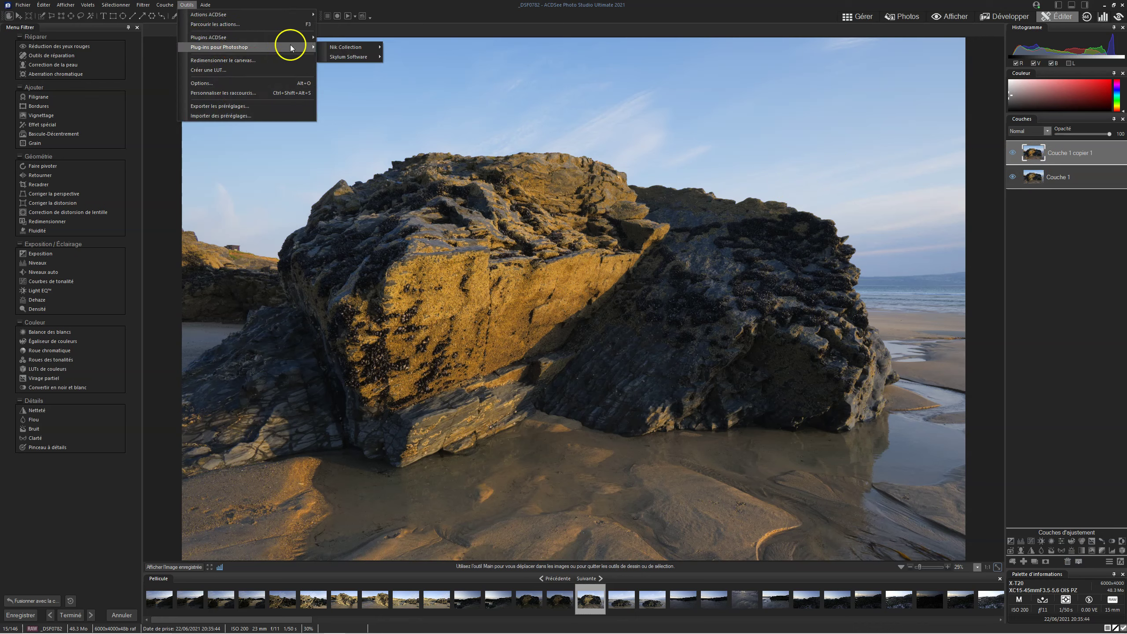
mouse_move(348, 56)
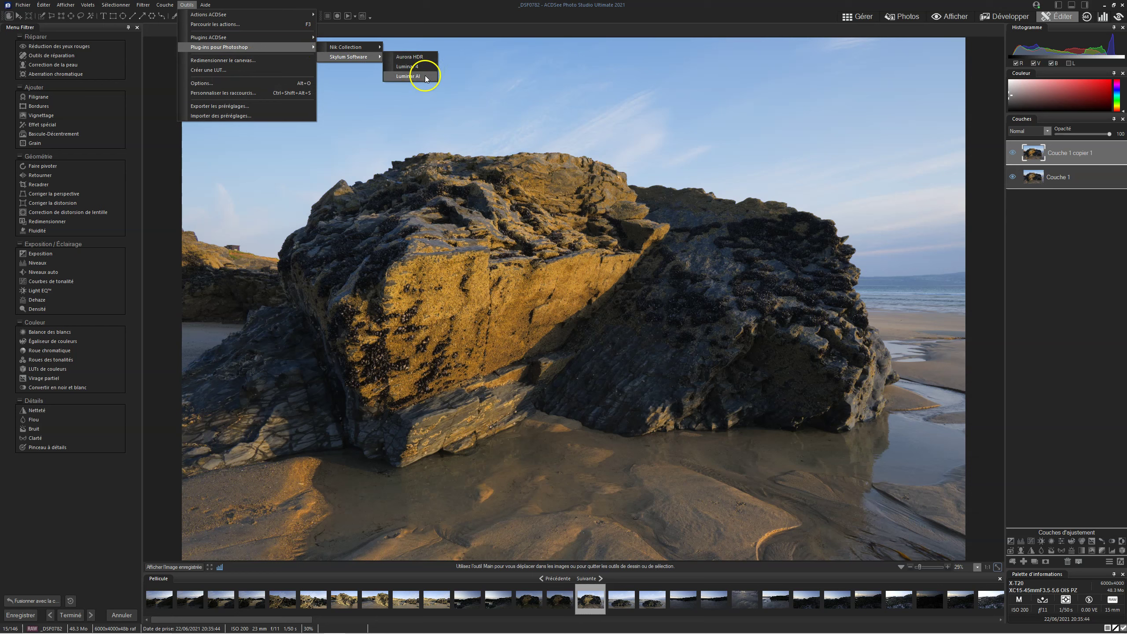
left_click(425, 76)
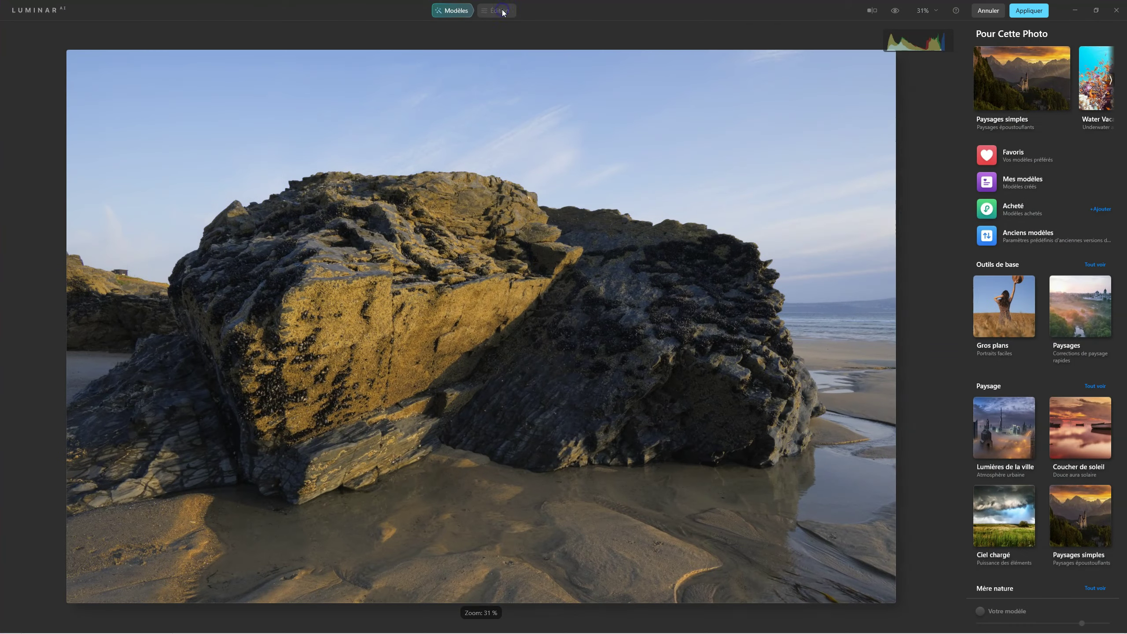
left_click(503, 12)
Step: Set Luminar AI Structure Quantité to 56 and apply the edit back to the layer
left_click(998, 187)
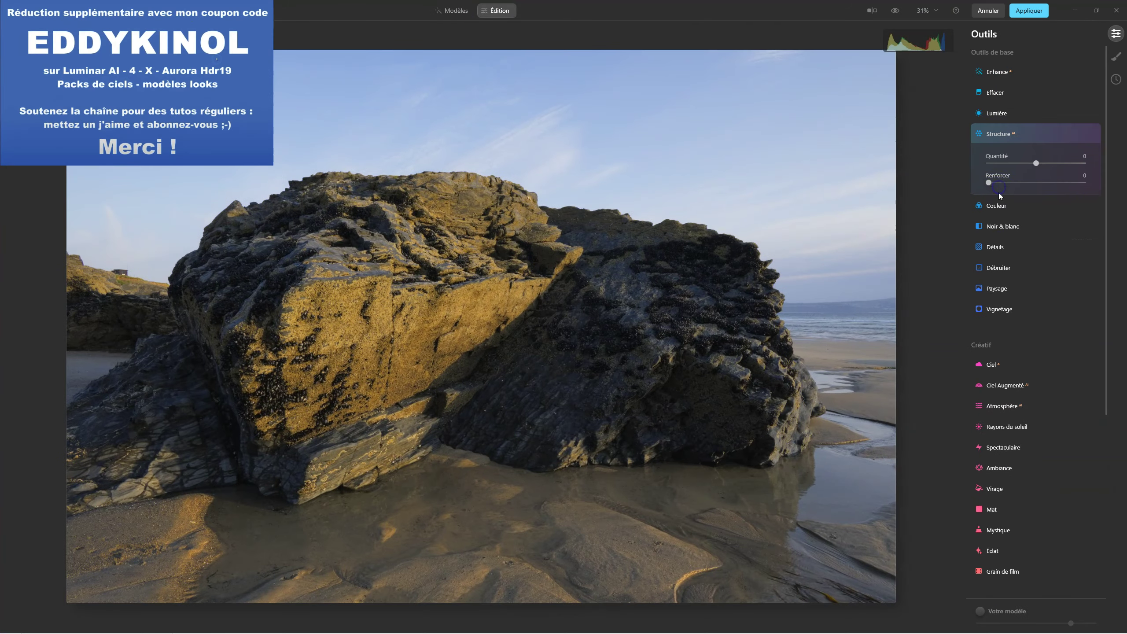
left_click(1036, 164)
left_click_drag(1045, 164, 1083, 163)
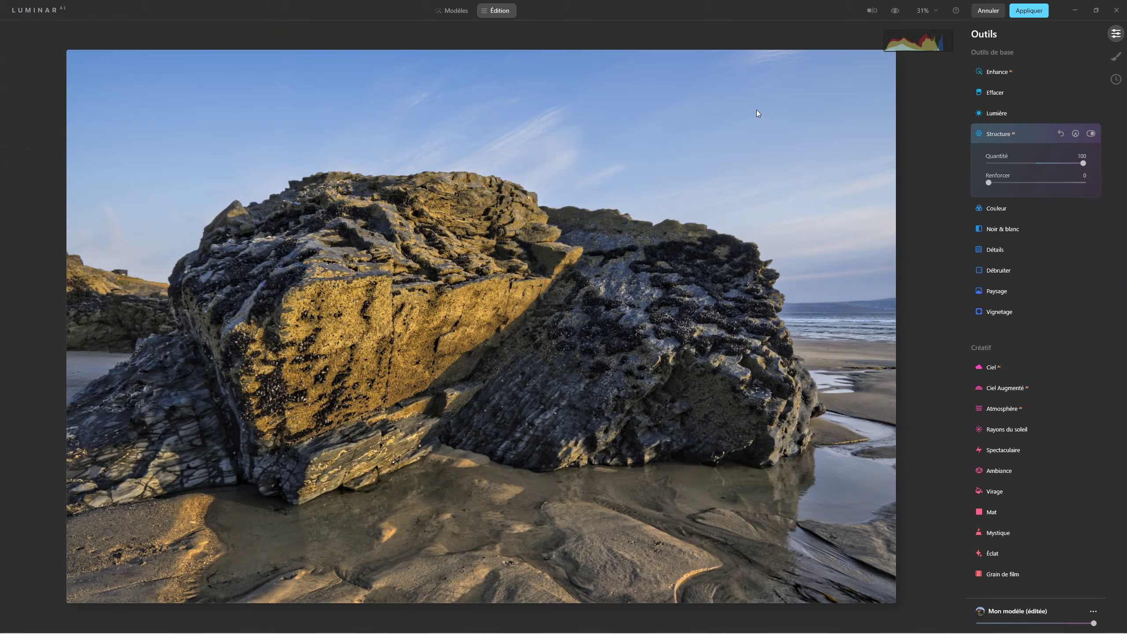
left_click_drag(1106, 163, 1062, 165)
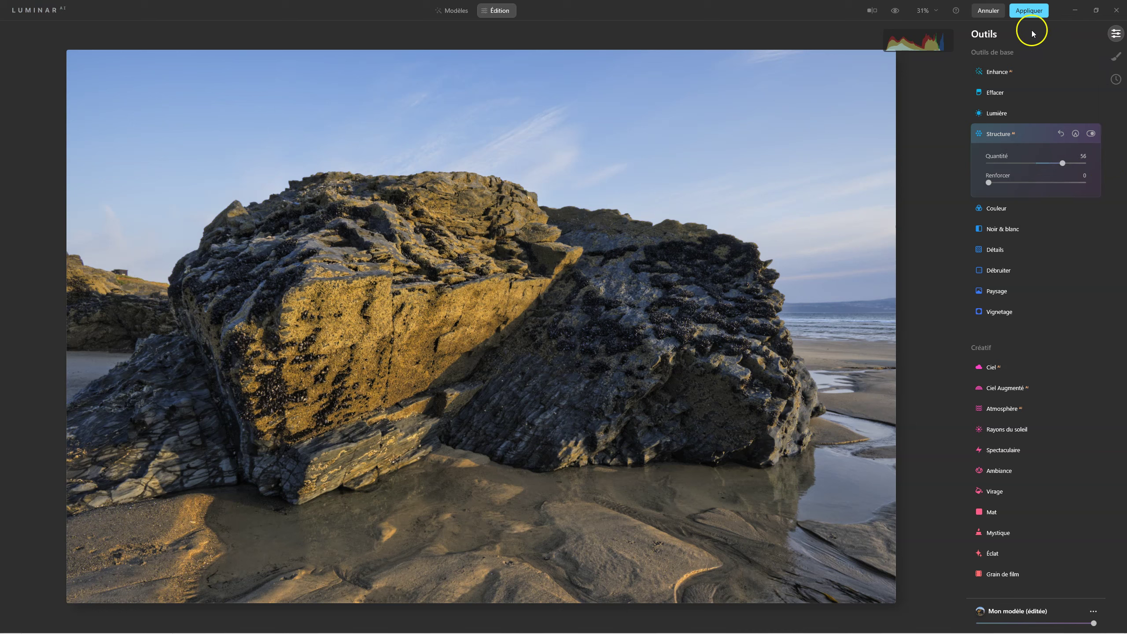
left_click(1028, 10)
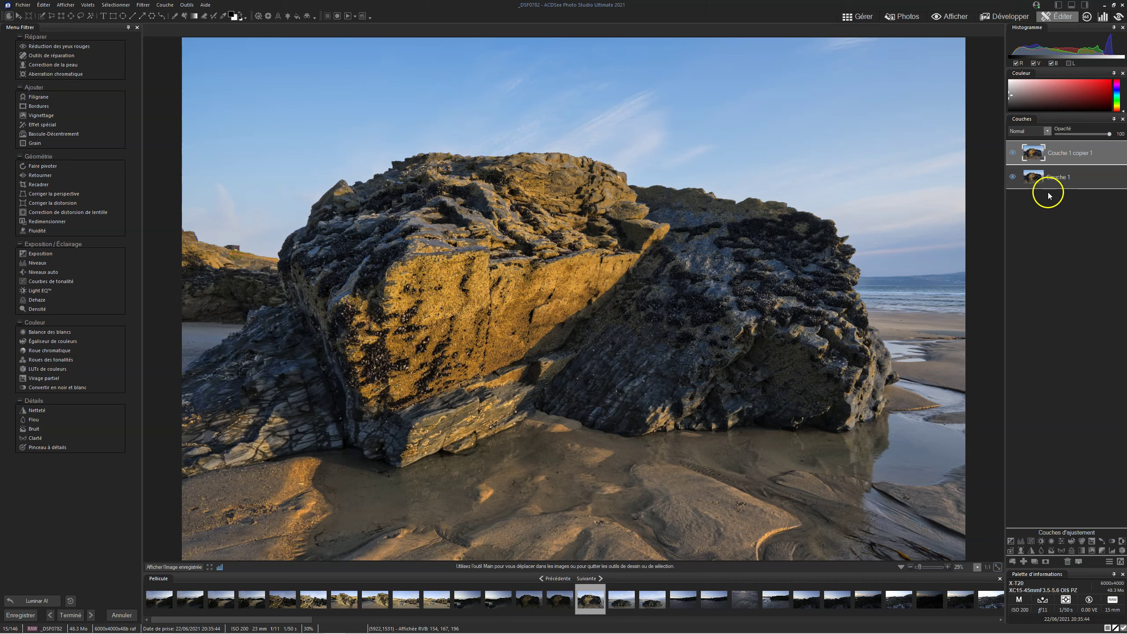
Step: Compare Couche 1 copier 1 hidden and shown, then give it a white layer mask
left_click(1012, 154)
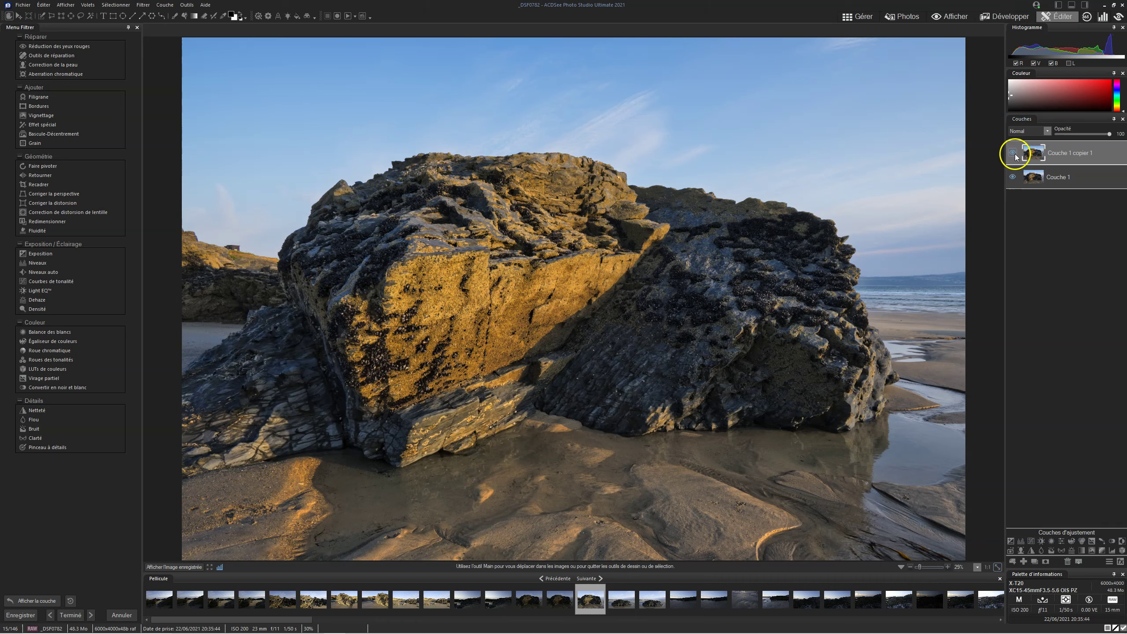
left_click(1013, 154)
left_click(1046, 562)
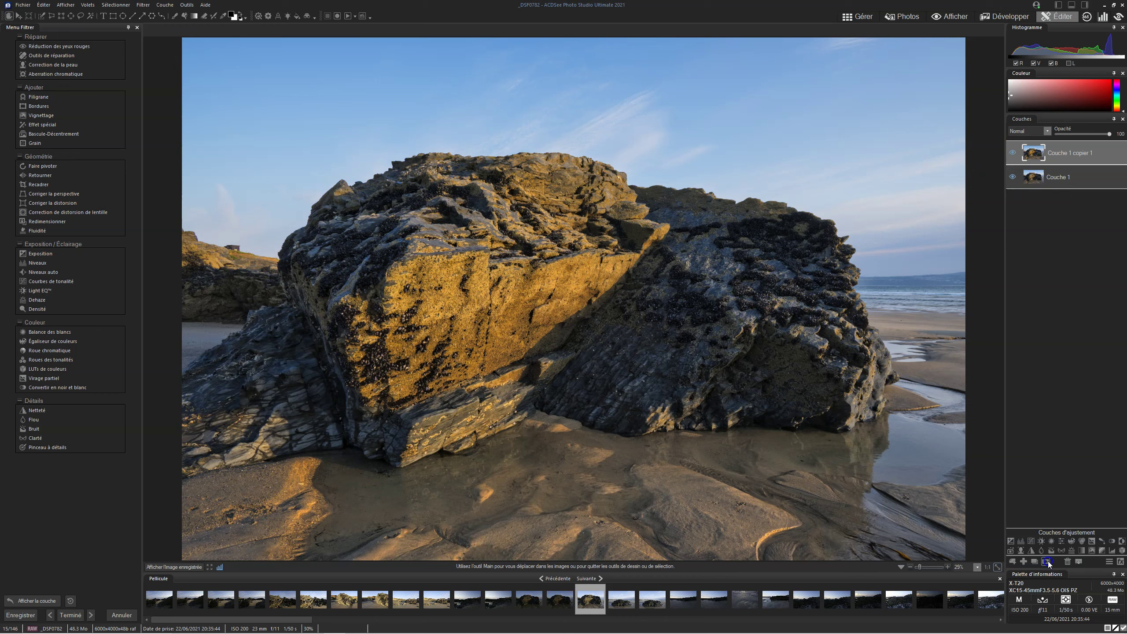
Step: Open Pixel targeting for the copy layer's mask and move its window off the rock
right_click(1092, 149)
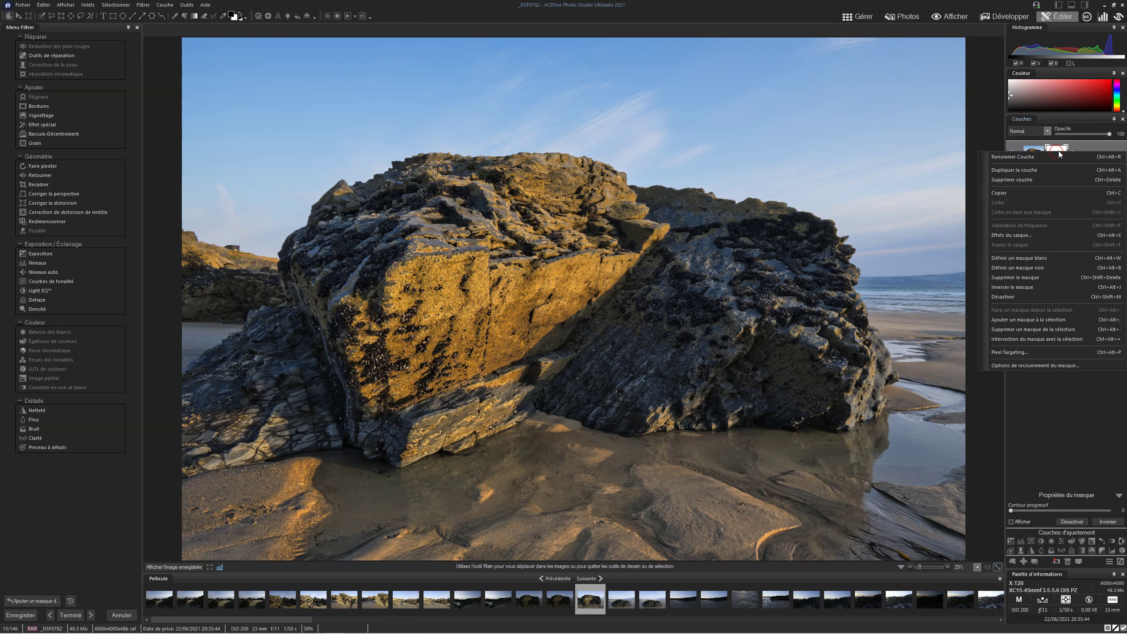
left_click(1001, 352)
left_click_drag(557, 159, 912, 135)
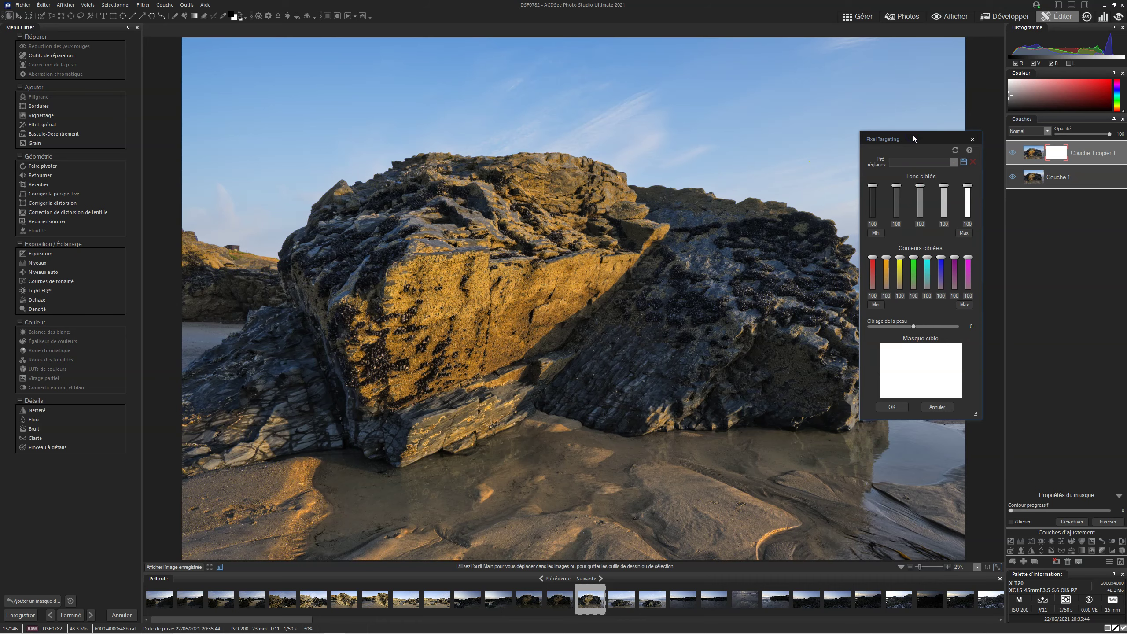
left_click_drag(913, 139, 988, 113)
Step: Target the blacks and shadows at 100 with other tones at 0, and apply the mask
left_click(950, 207)
left_click_drag(995, 193, 946, 133)
left_click(976, 192)
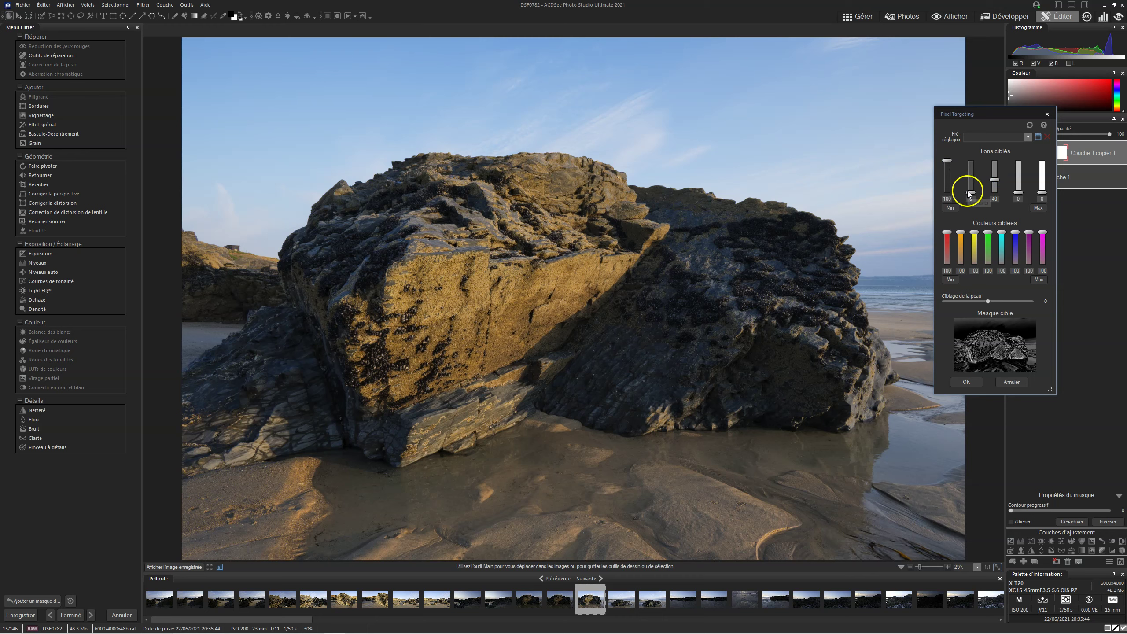
mouse_move(970, 193)
left_mouse_down()
mouse_move(998, 208)
mouse_move(971, 172)
left_mouse_up()
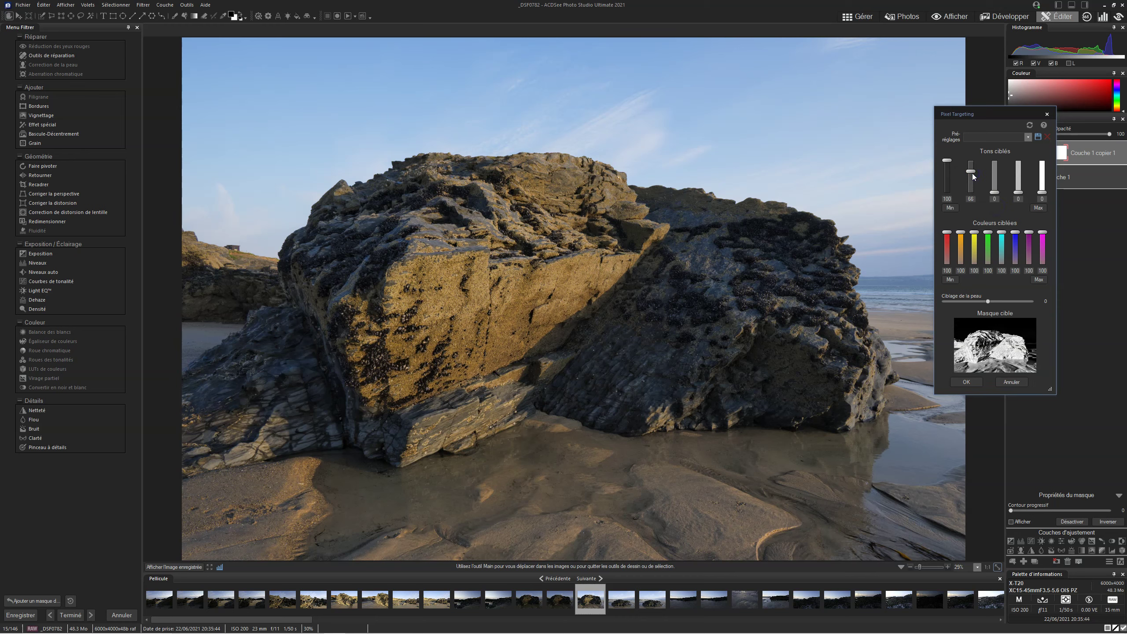
left_click_drag(972, 176, 972, 141)
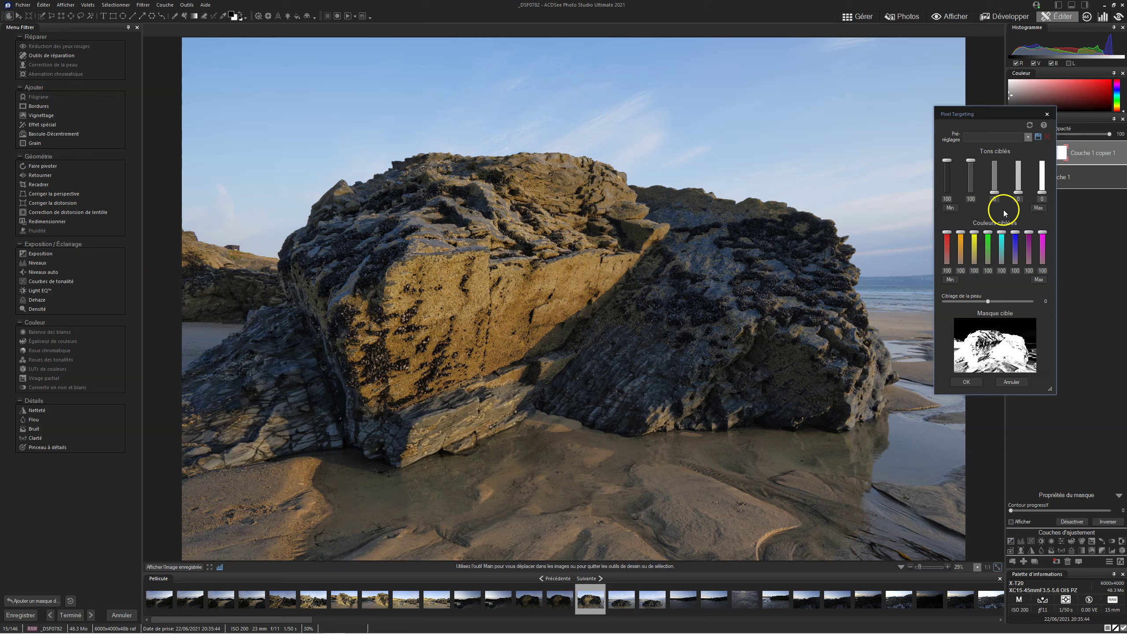
left_click(967, 381)
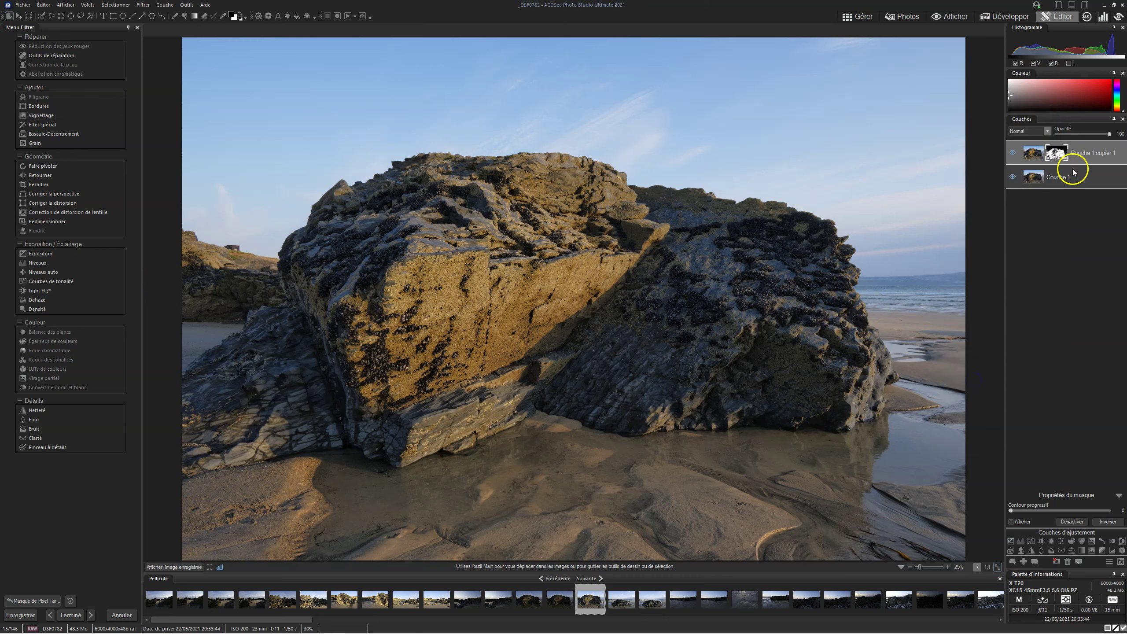
Step: Lower Couche 1 copier 1's Opacité to about 13
mouse_move(1108, 134)
left_mouse_down()
mouse_move(1031, 127)
mouse_move(1125, 116)
left_mouse_up()
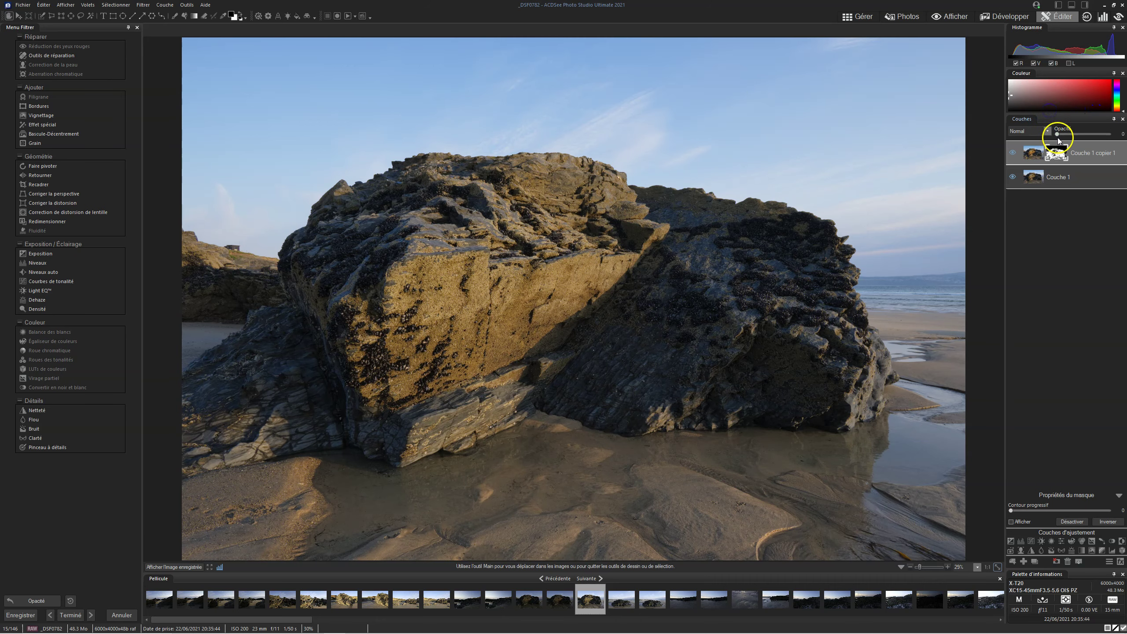